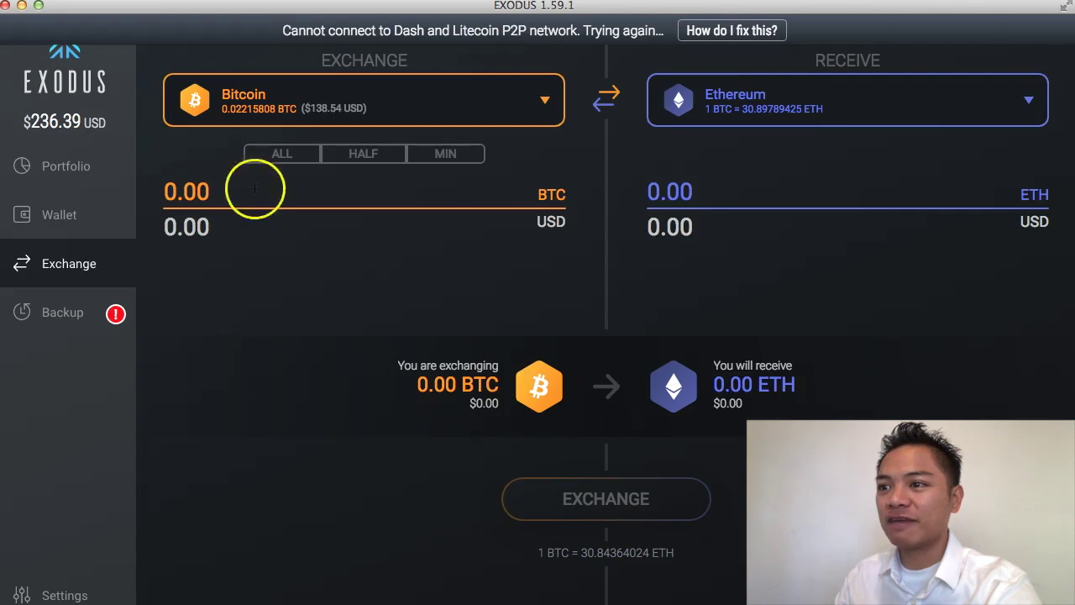
Look at the portfolio, return to the exchange page and choose Bitcoin Cash as the asset to receive for Bitcoin.
{"action": "left_click", "coordinate": [69, 165]}
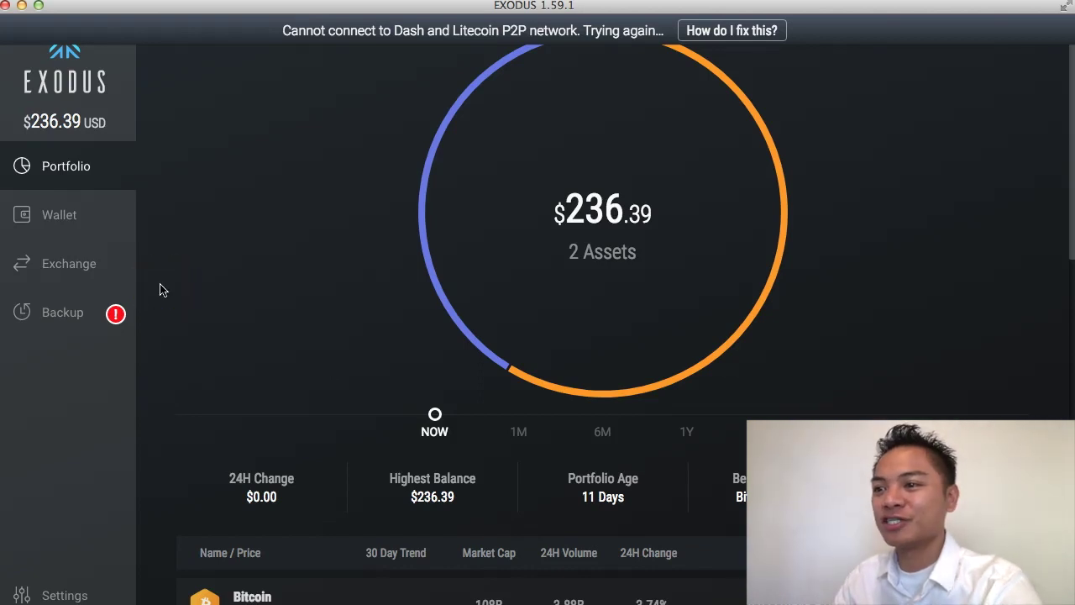
{"action": "left_click", "coordinate": [71, 270]}
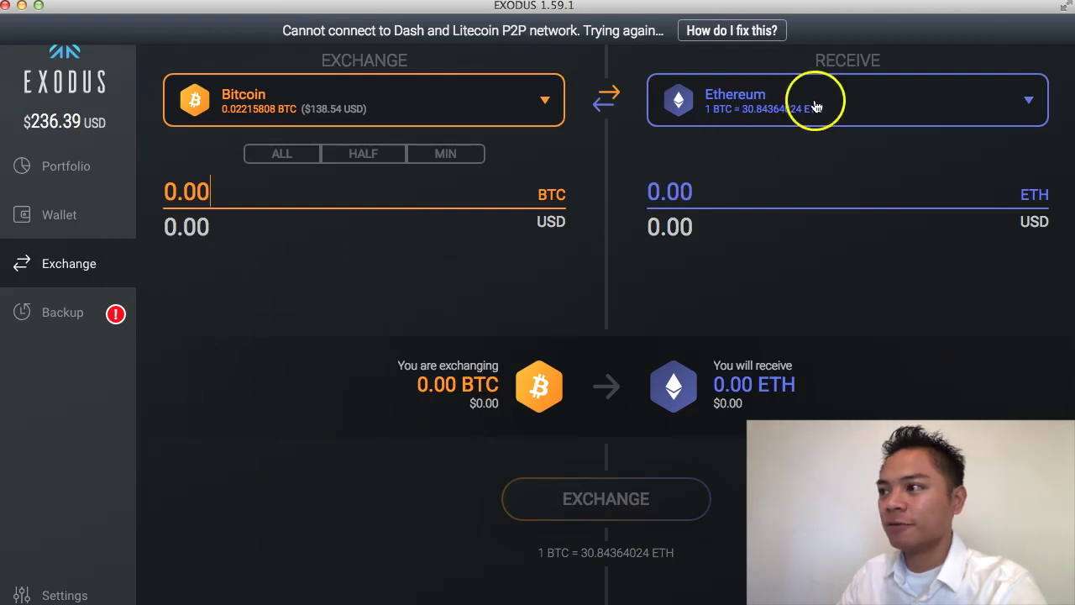
{"action": "left_click", "coordinate": [868, 101]}
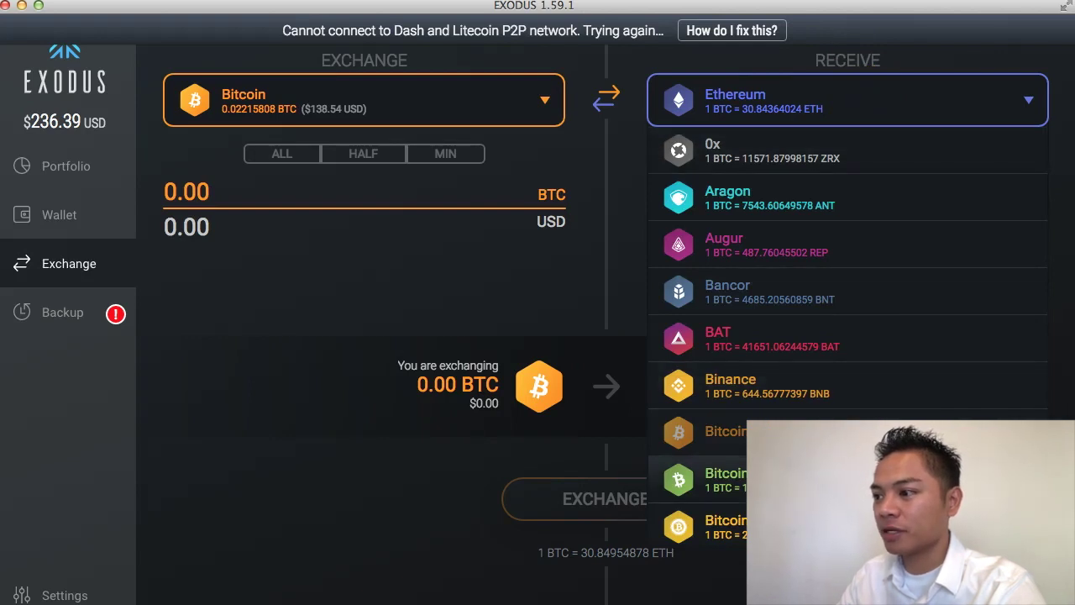
{"action": "left_click", "coordinate": [806, 479]}
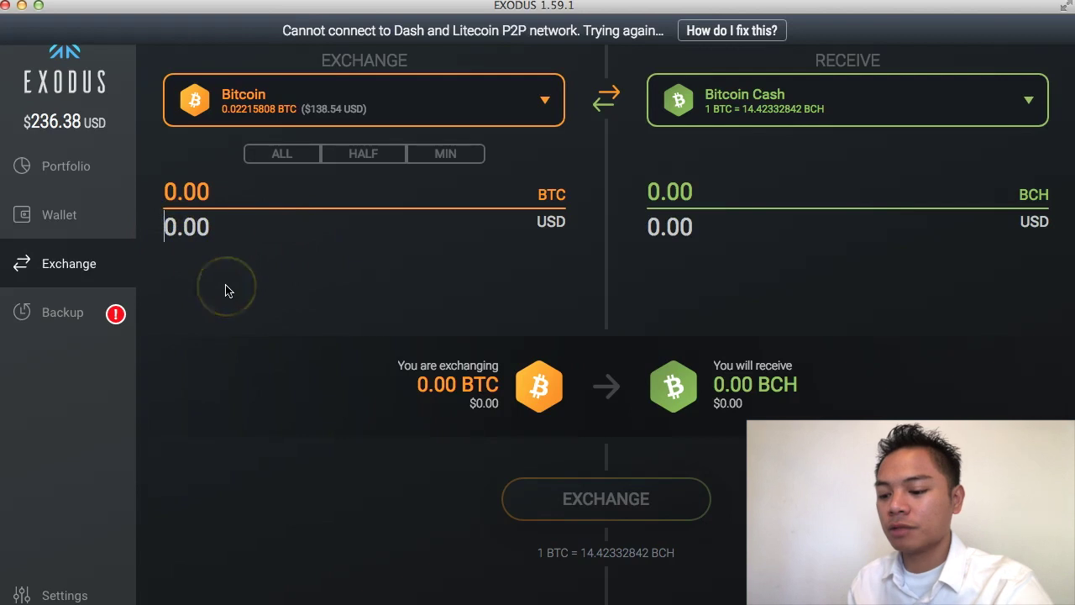
Set the Bitcoin amount to 105.00 USD and carry out the exchange to Bitcoin Cash.
{"action": "type", "text": "100"}
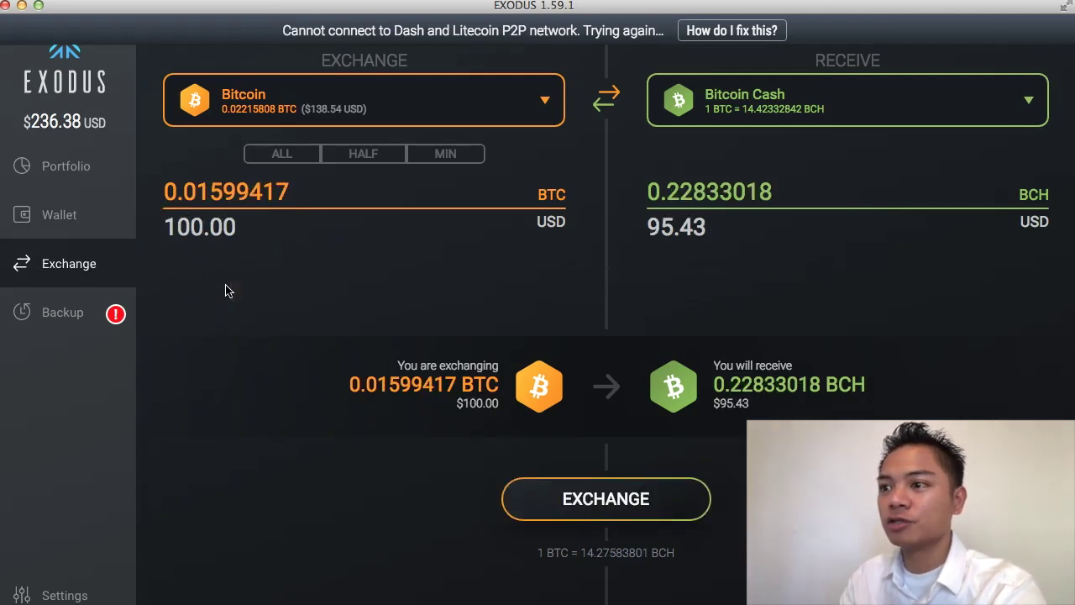
{"action": "key", "text": "BackSpace"}
{"action": "type", "text": "5"}
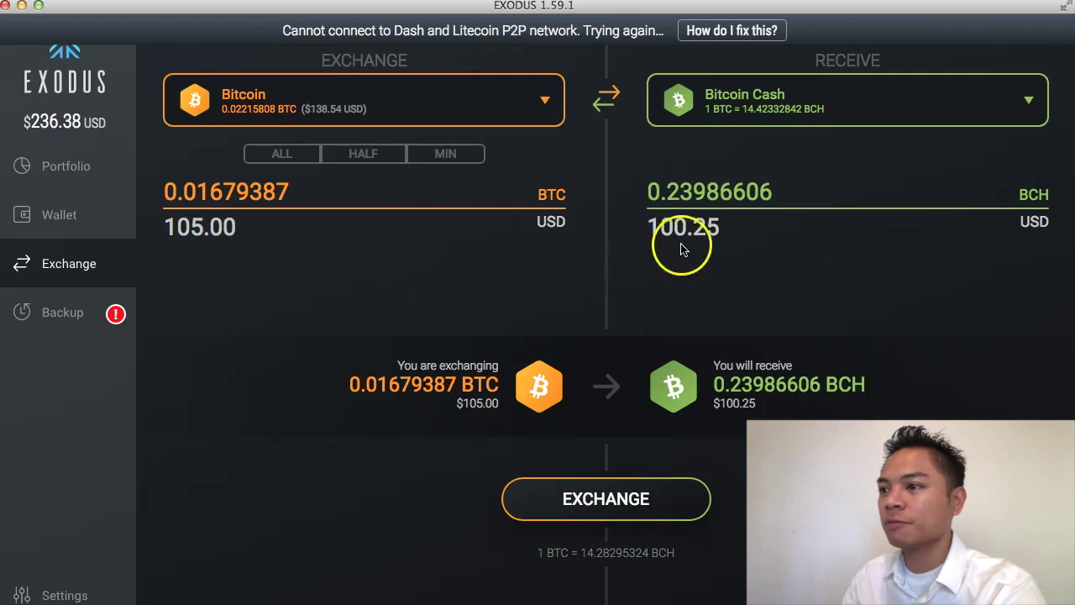
{"action": "left_click_drag", "start_coordinate": [648, 227], "coordinate": [729, 226]}
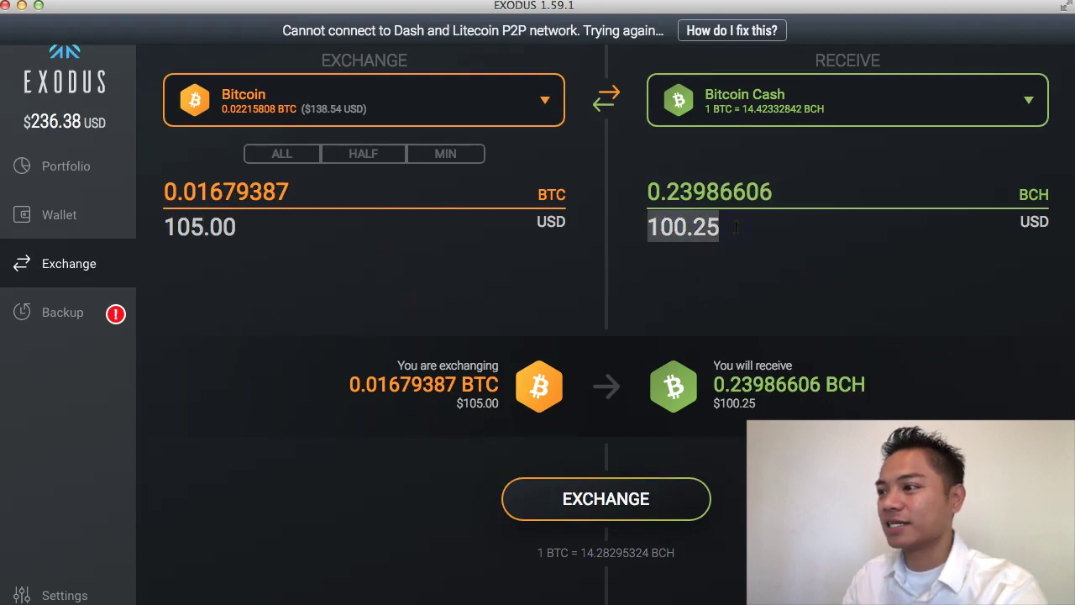
{"action": "left_click", "coordinate": [739, 227]}
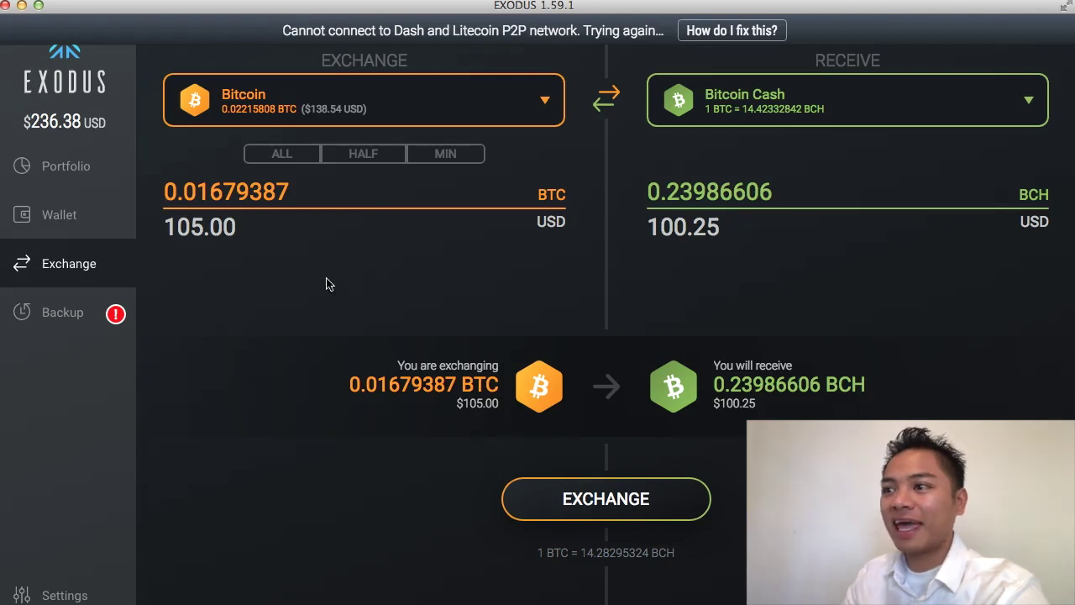
{"action": "left_click", "coordinate": [300, 254]}
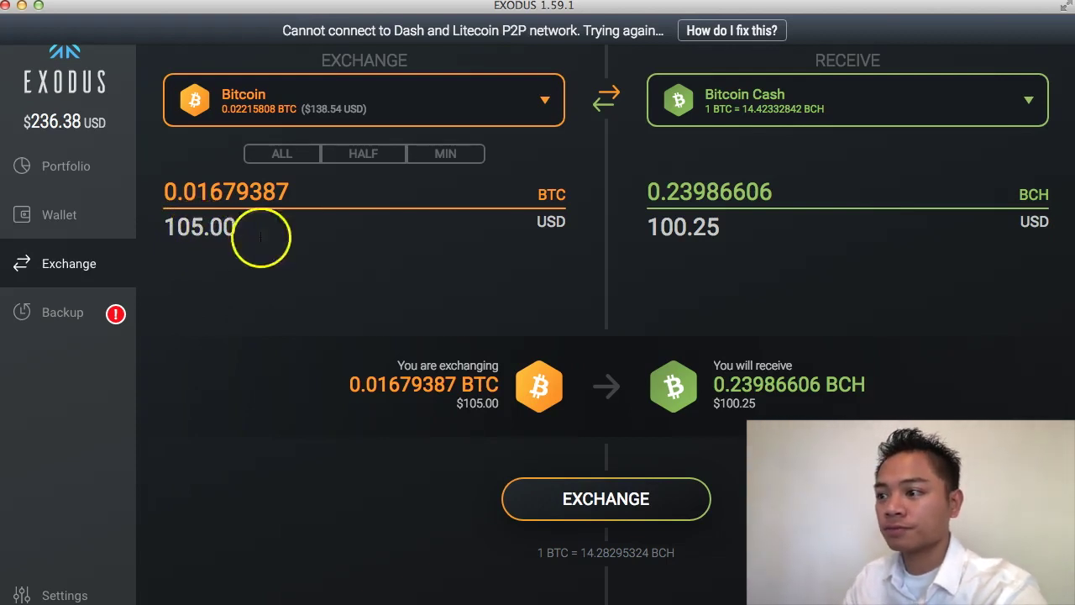
{"action": "left_click", "coordinate": [624, 504]}
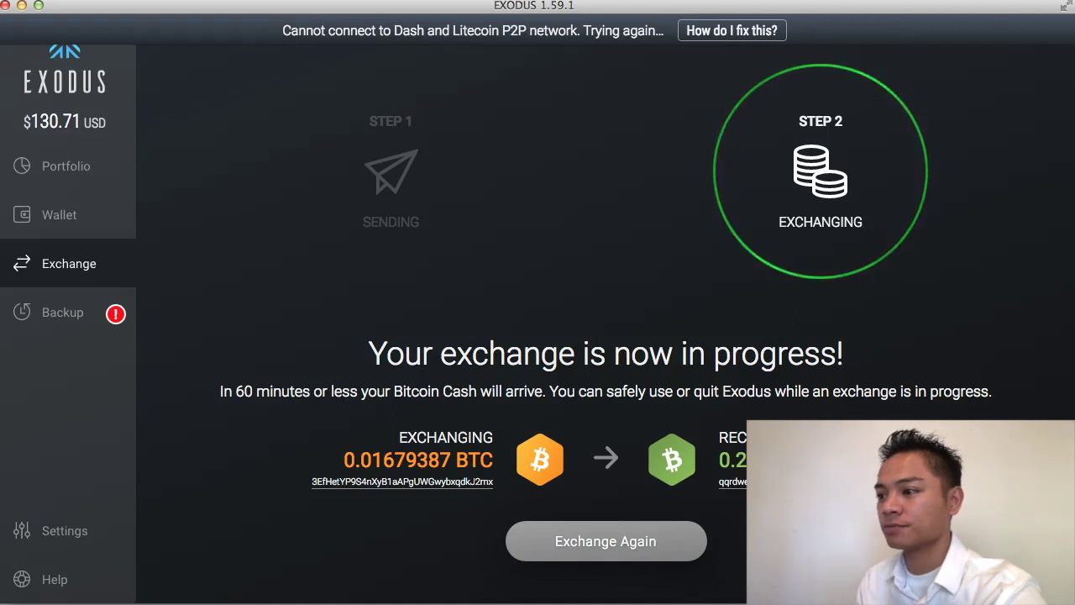
Open the Bitcoin Cash wallet, bring up its receiving address with the copy option, and close the address view.
{"action": "left_click", "coordinate": [48, 214]}
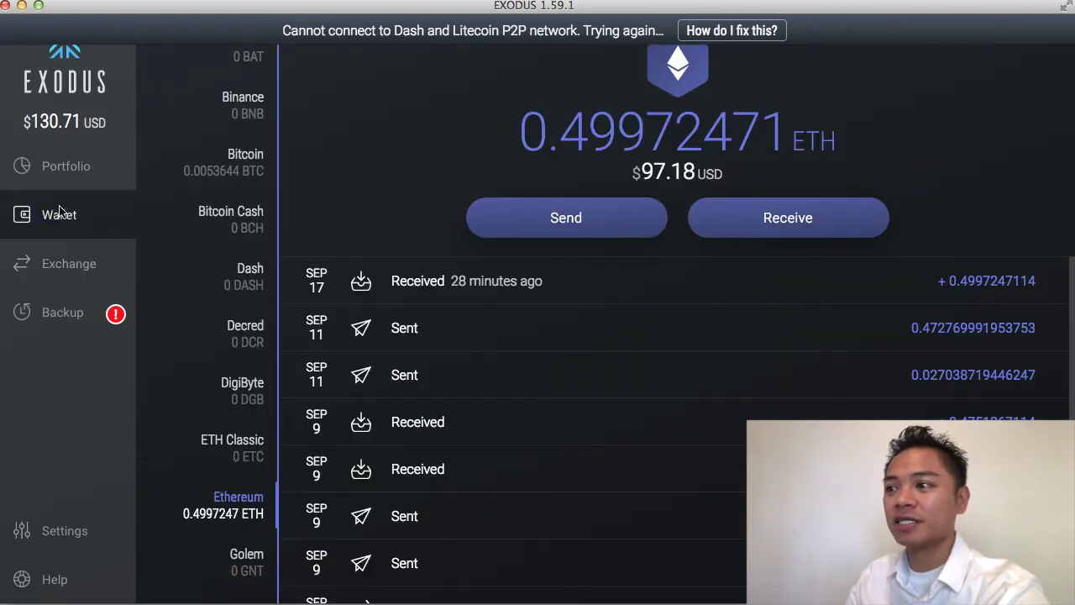
{"action": "left_click", "coordinate": [242, 222]}
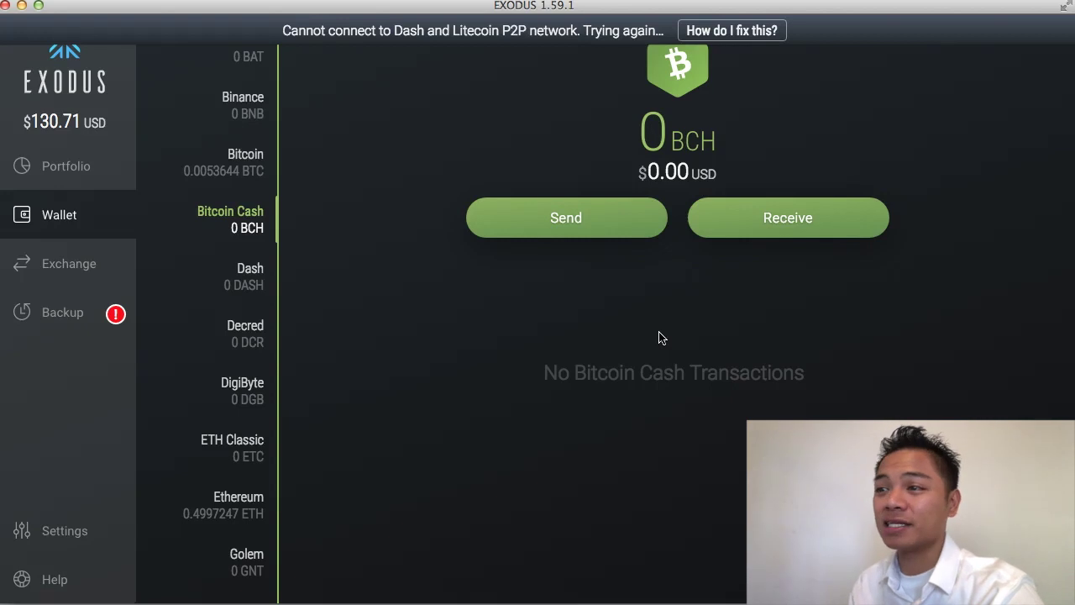
{"action": "left_click", "coordinate": [835, 217]}
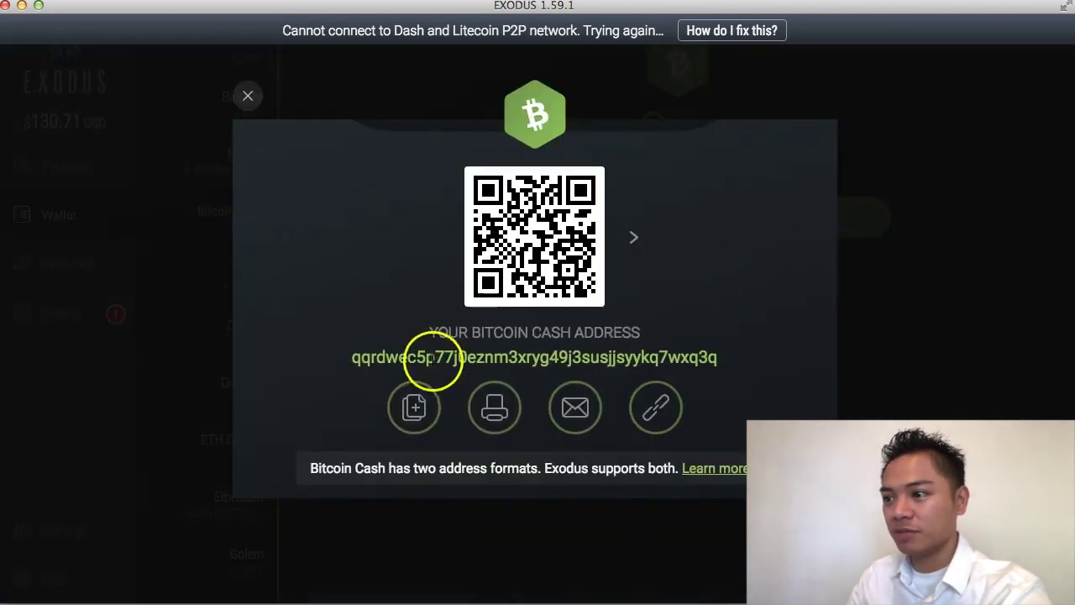
{"action": "left_click", "coordinate": [415, 409]}
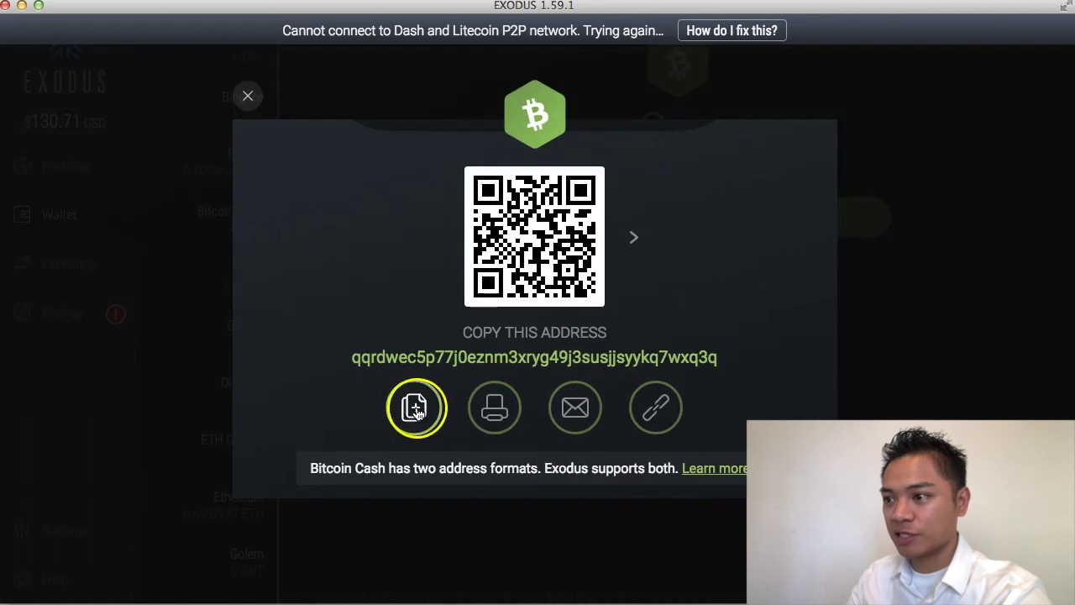
{"action": "left_click", "coordinate": [248, 96]}
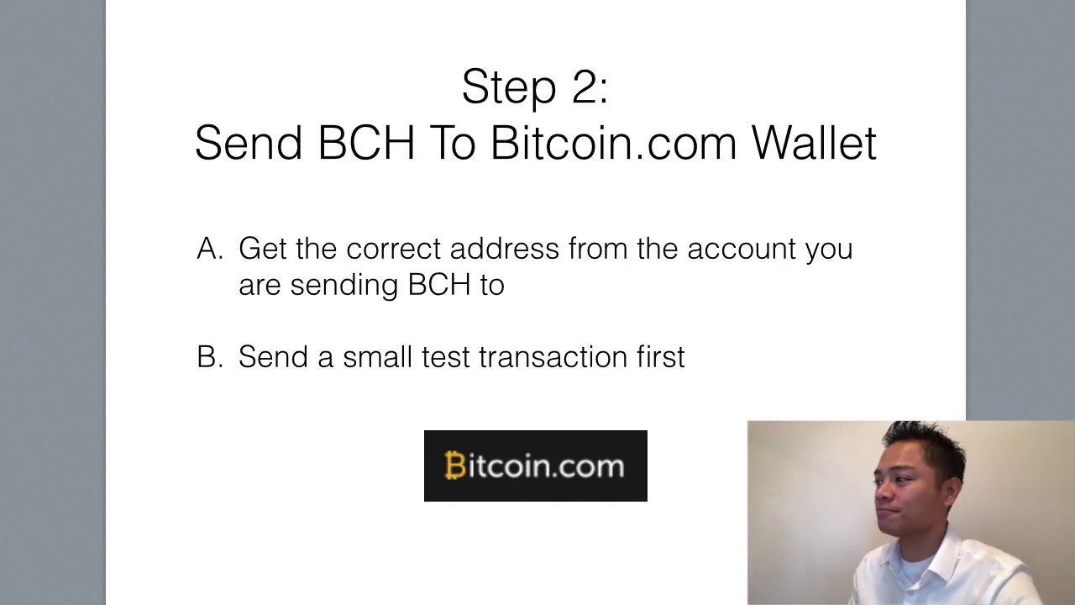
Switch to Bitcoin.com Wallet and copy the receiving address of the Bitcoin Cash Personal Wallet.
{"action": "key", "text": "super+Tab"}
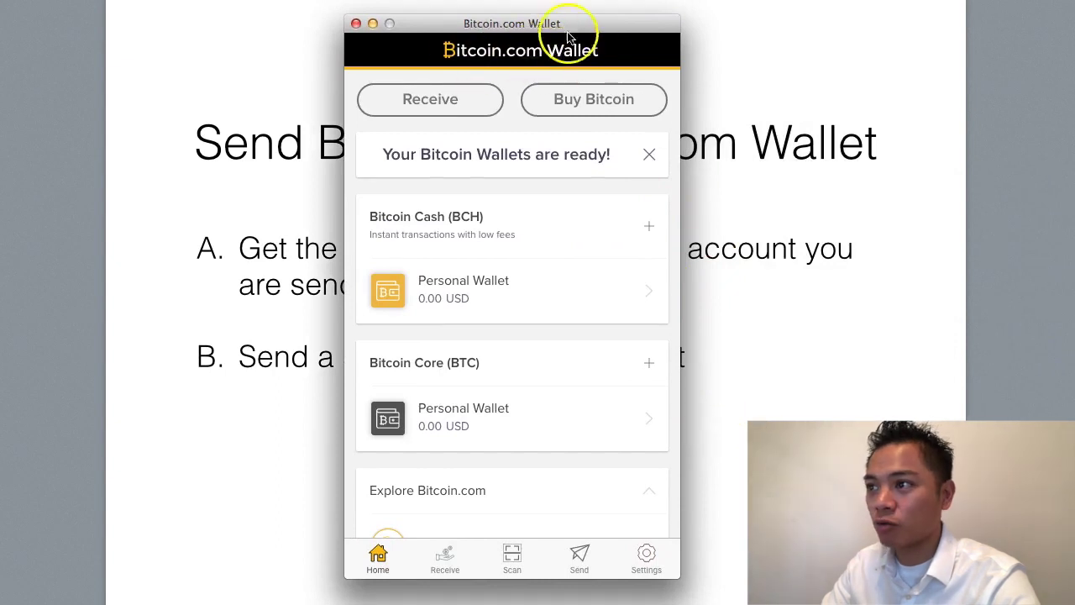
{"action": "left_click_drag", "start_coordinate": [560, 24], "coordinate": [780, 35]}
{"action": "key", "text": "super+Tab"}
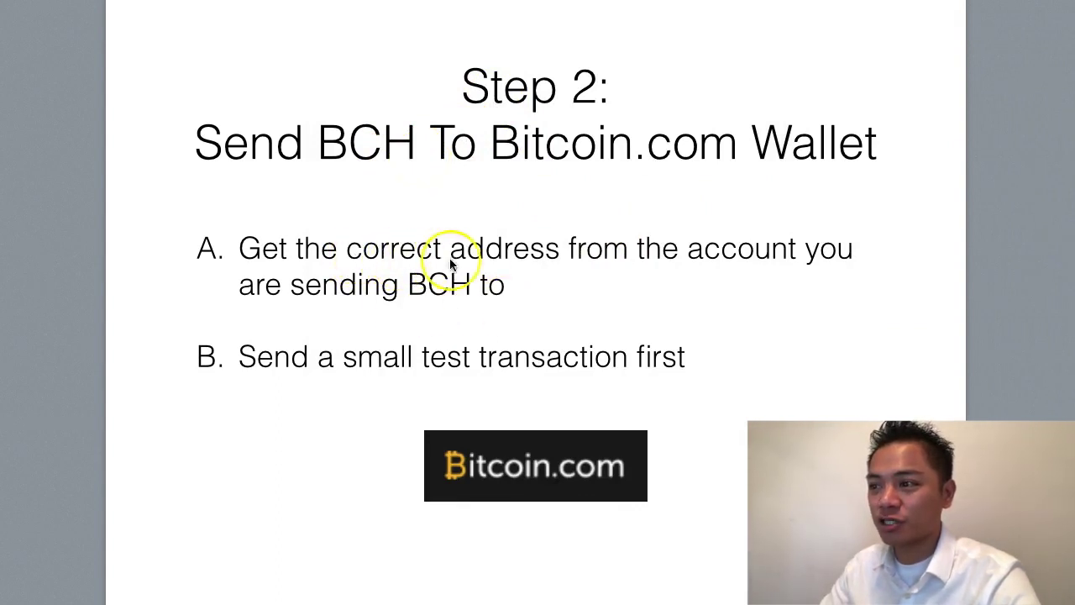
{"action": "key", "text": "super+Tab"}
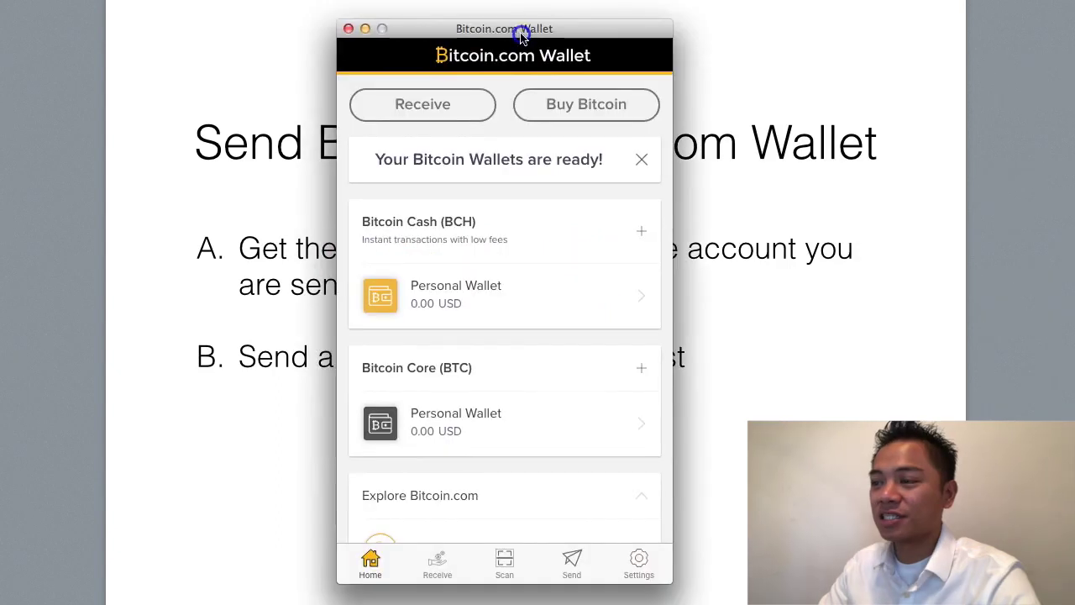
{"action": "left_click", "coordinate": [529, 300]}
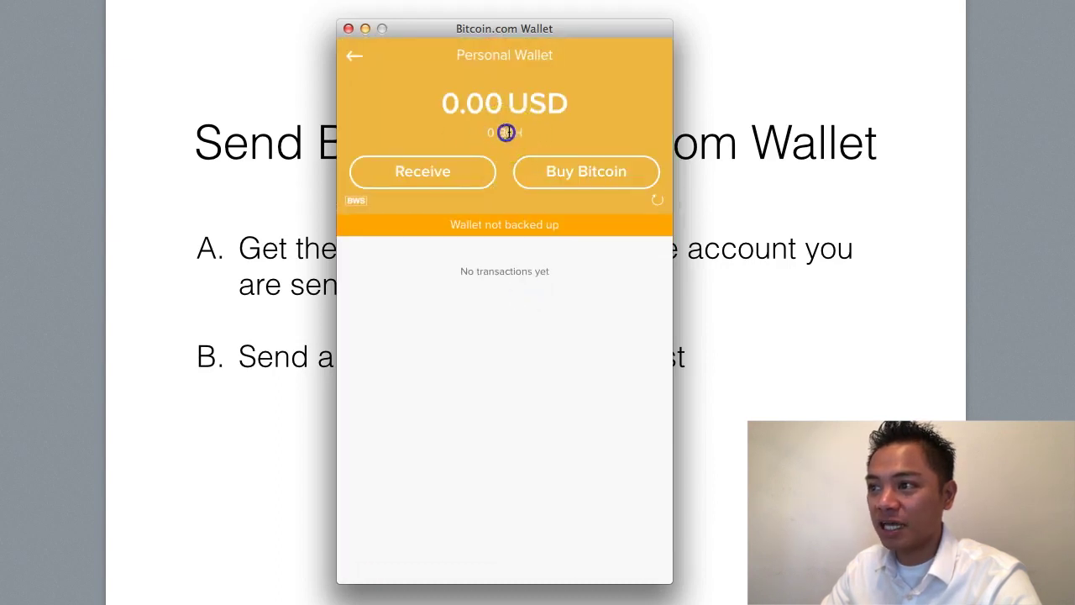
{"action": "left_click", "coordinate": [471, 176]}
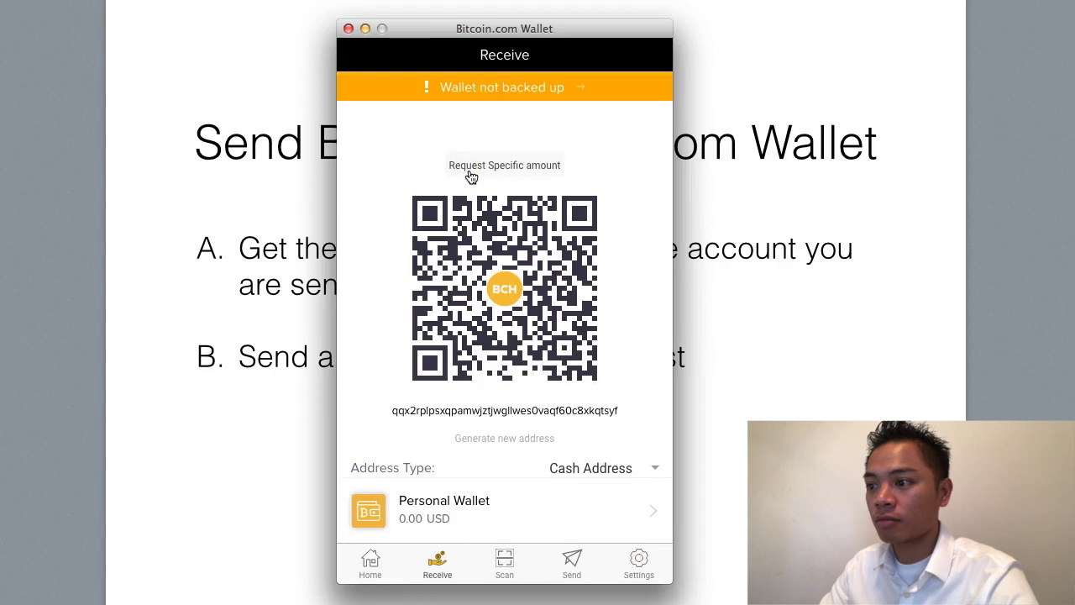
{"action": "left_click", "coordinate": [517, 411]}
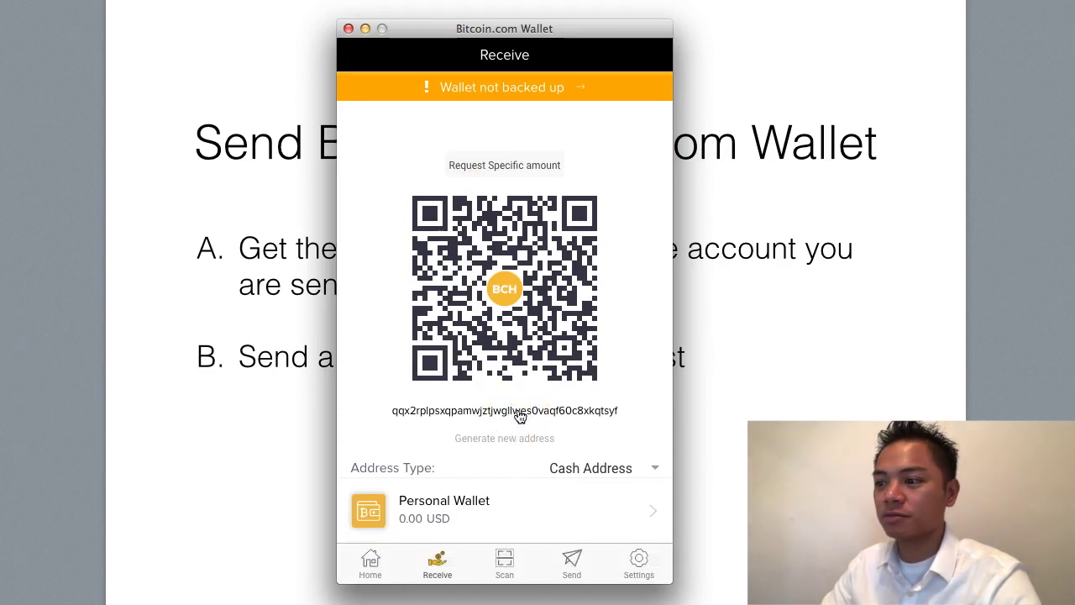
{"action": "left_click", "coordinate": [519, 413]}
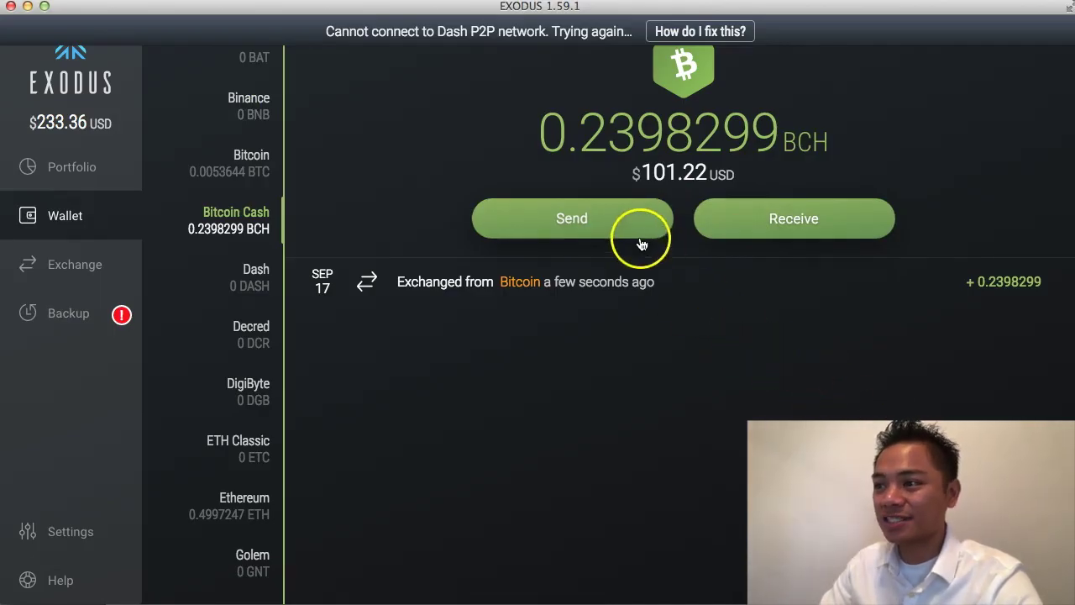
In Exodus, prepare a Bitcoin Cash payment of 5.00 USD to the copied wallet address.
{"action": "left_click", "coordinate": [593, 222]}
{"action": "left_click", "coordinate": [547, 185]}
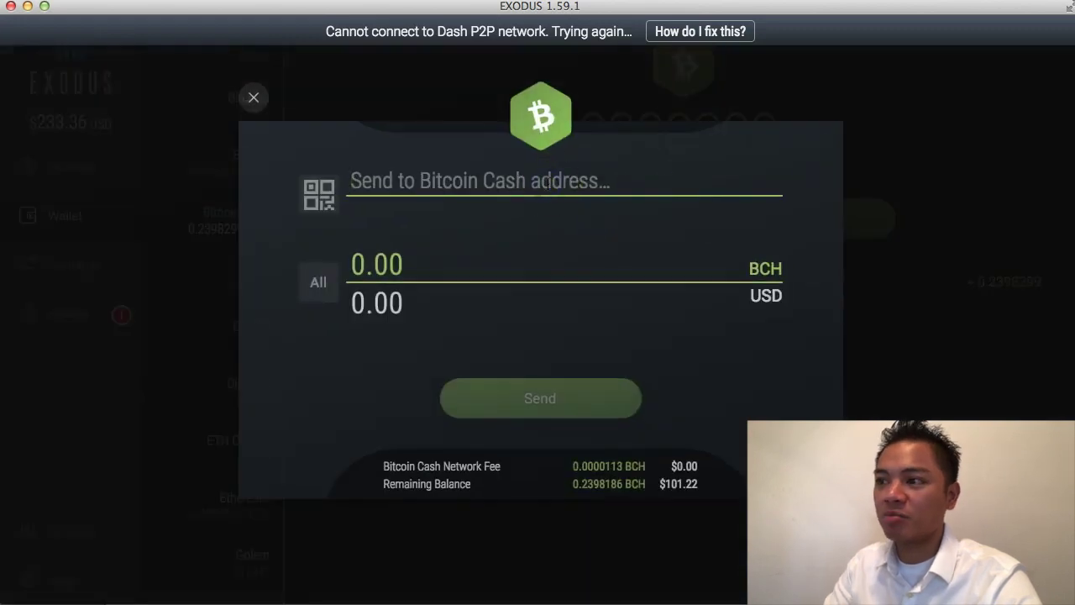
{"action": "key", "text": "super+v"}
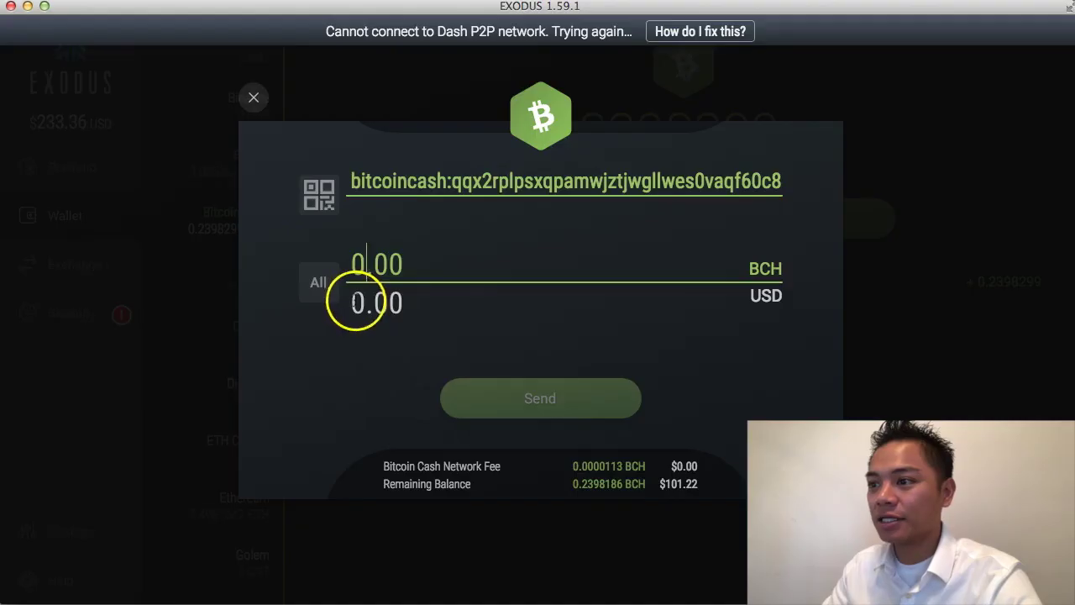
{"action": "left_click", "coordinate": [357, 302]}
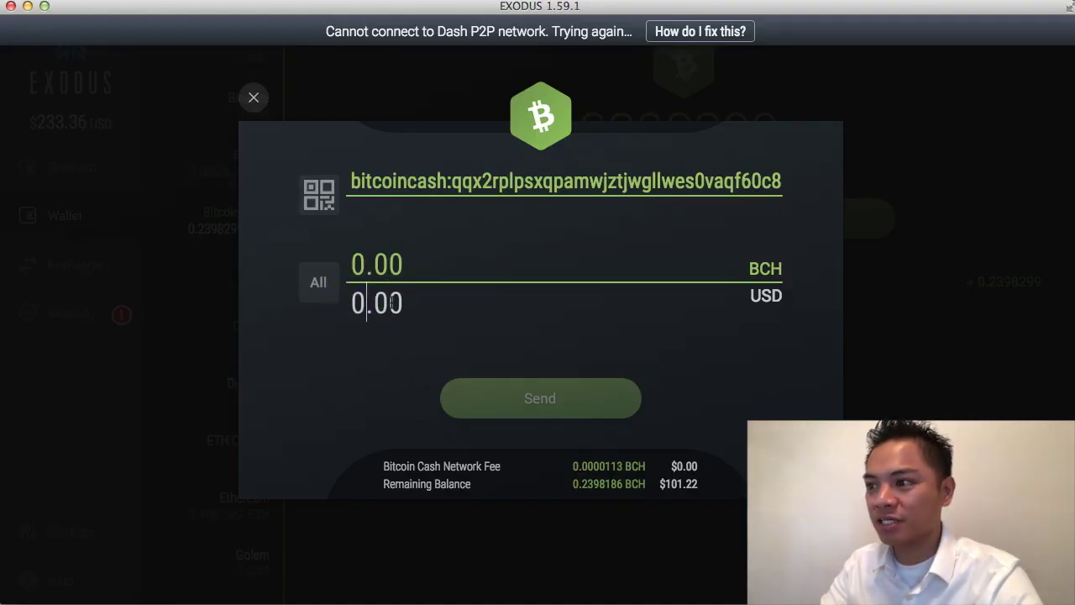
{"action": "key", "text": "BackSpace"}
{"action": "type", "text": "5"}
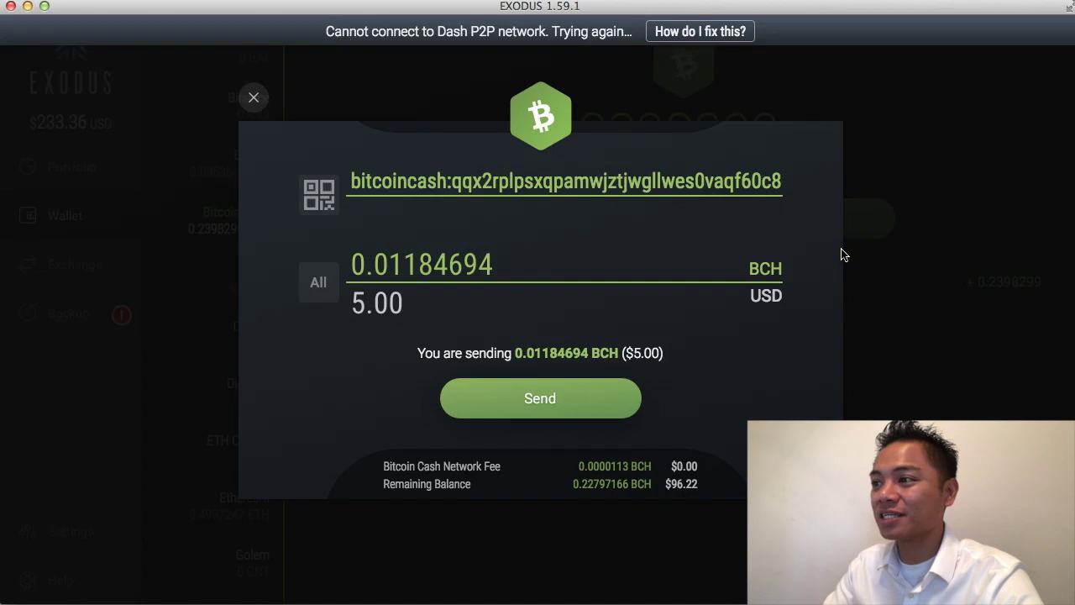
Compare the end of the entered recipient address with the receiving address in Bitcoin.com Wallet, and return to Exodus.
{"action": "left_click_drag", "start_coordinate": [700, 168], "coordinate": [794, 186]}
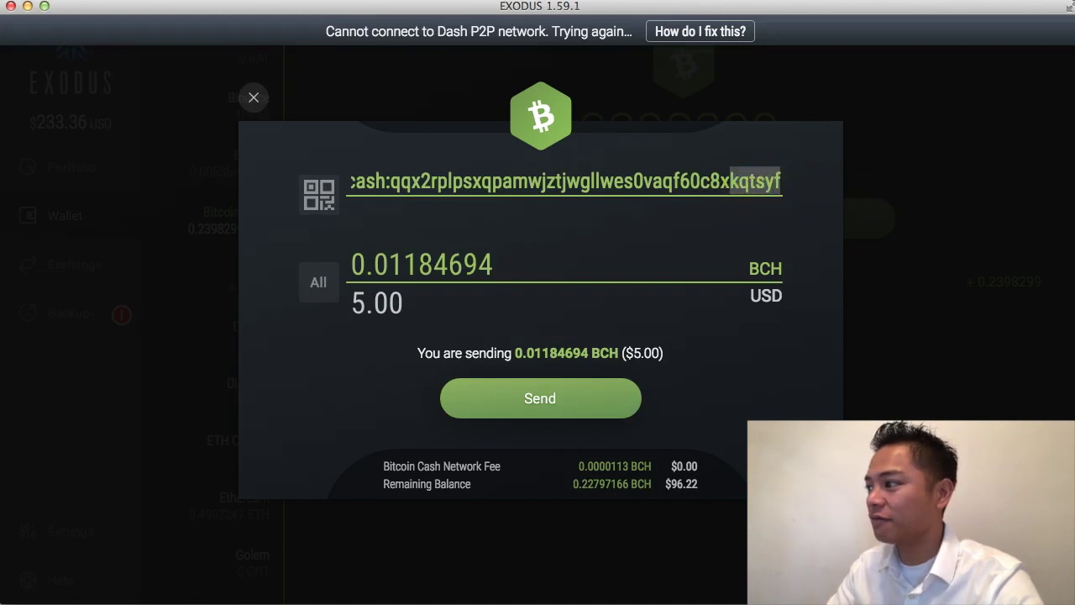
{"action": "key", "text": "super+Tab"}
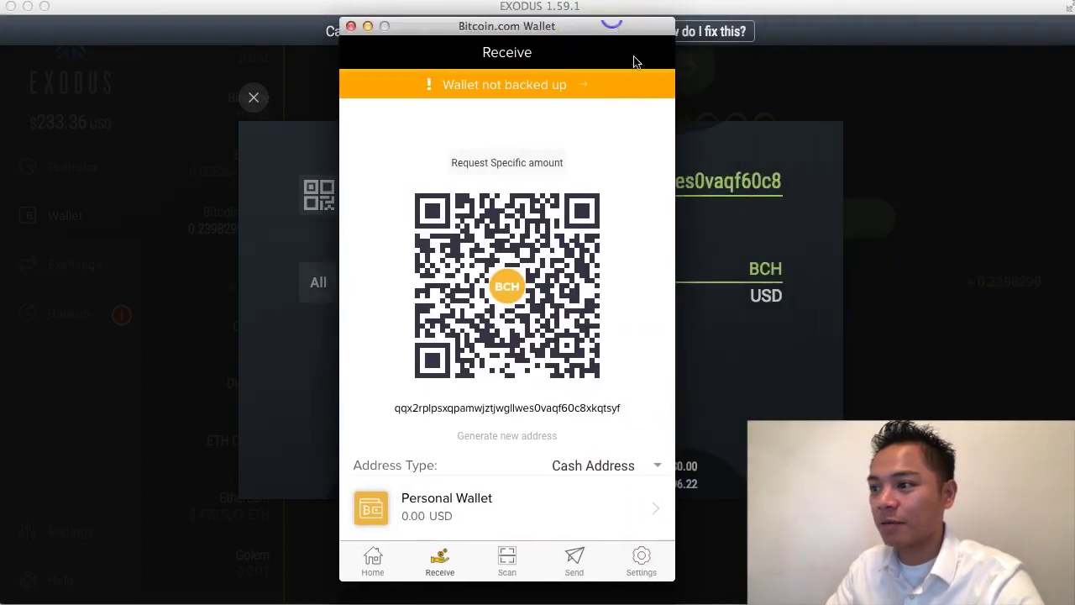
{"action": "left_click", "coordinate": [616, 393]}
{"action": "left_click_drag", "start_coordinate": [617, 393], "coordinate": [606, 423]}
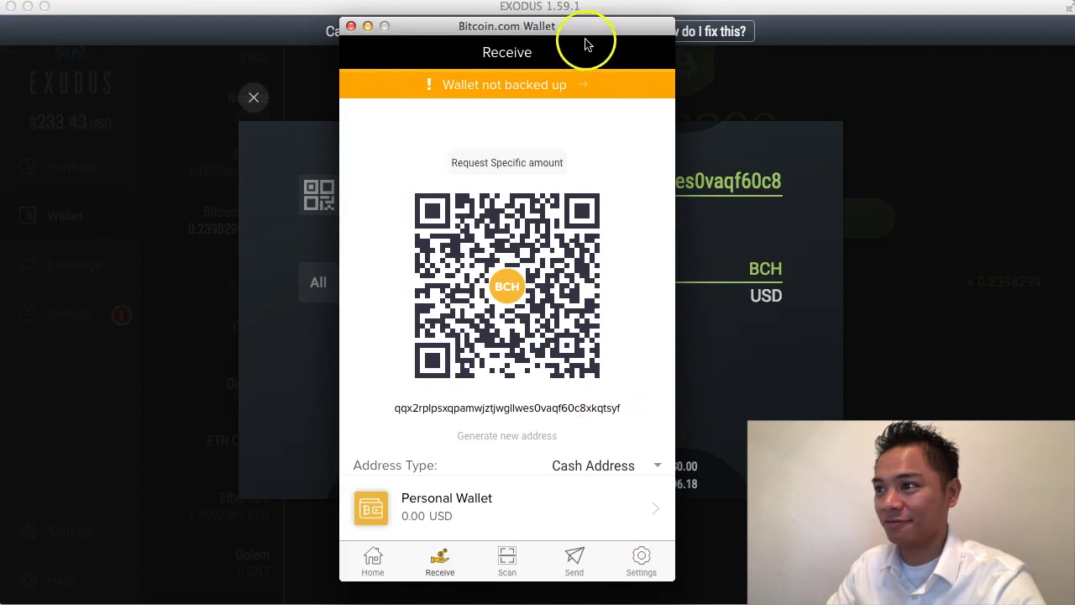
{"action": "left_click_drag", "start_coordinate": [588, 43], "coordinate": [596, 45]}
{"action": "left_click", "coordinate": [782, 33]}
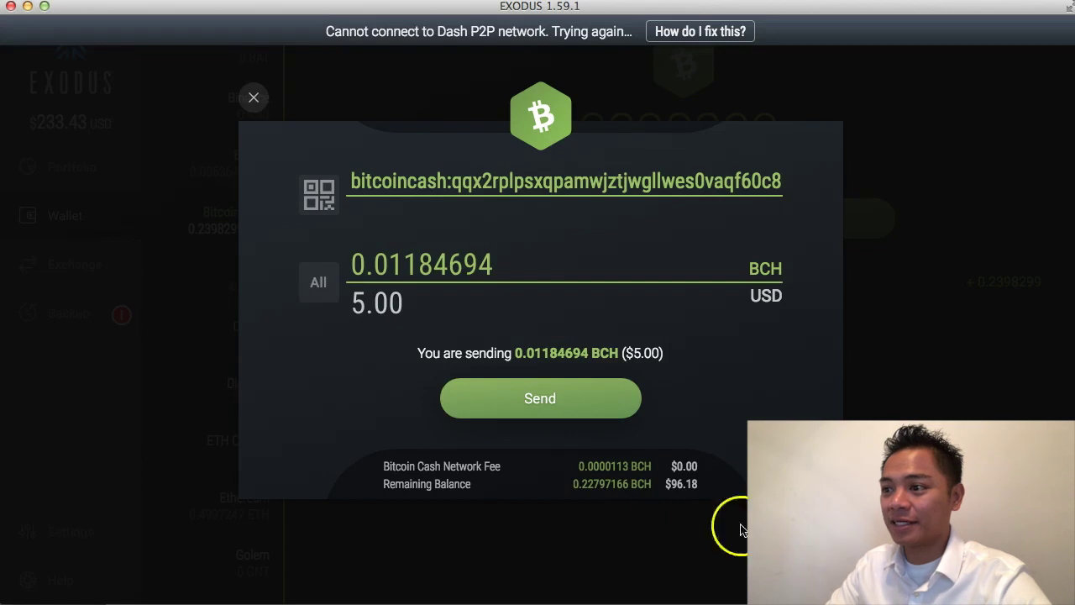
Send the 5.00 USD Bitcoin Cash test payment, confirm it and dismiss the completion notice.
{"action": "left_click", "coordinate": [592, 403]}
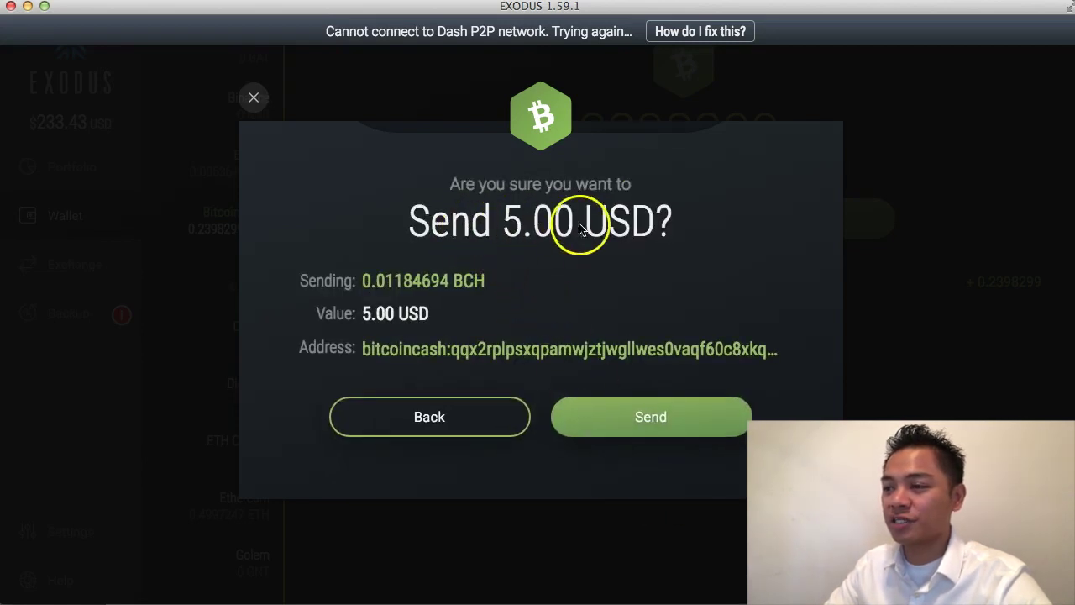
{"action": "left_click", "coordinate": [685, 424]}
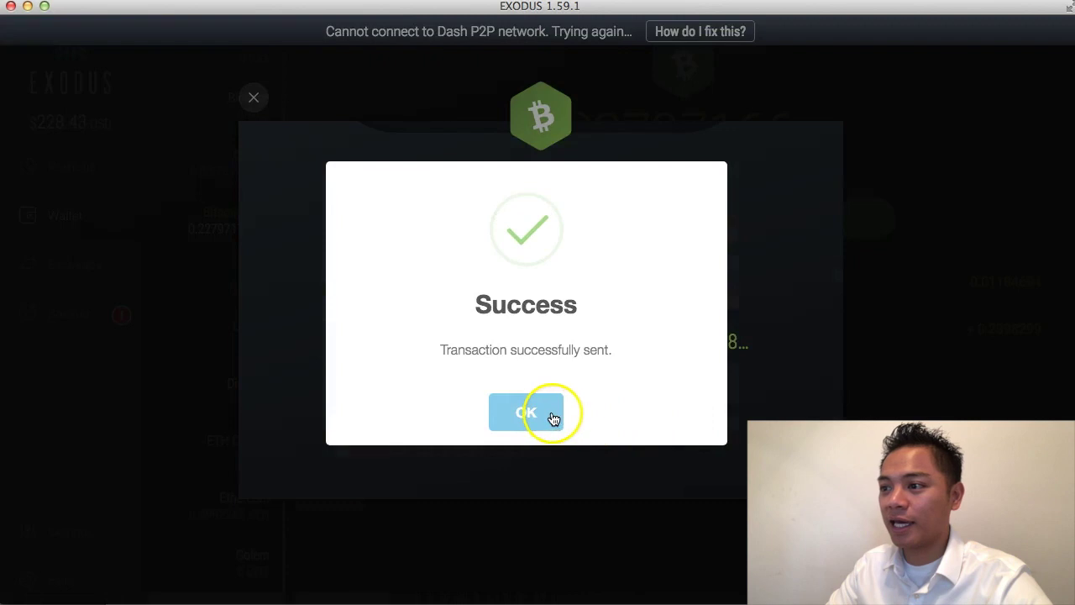
{"action": "left_click", "coordinate": [552, 418]}
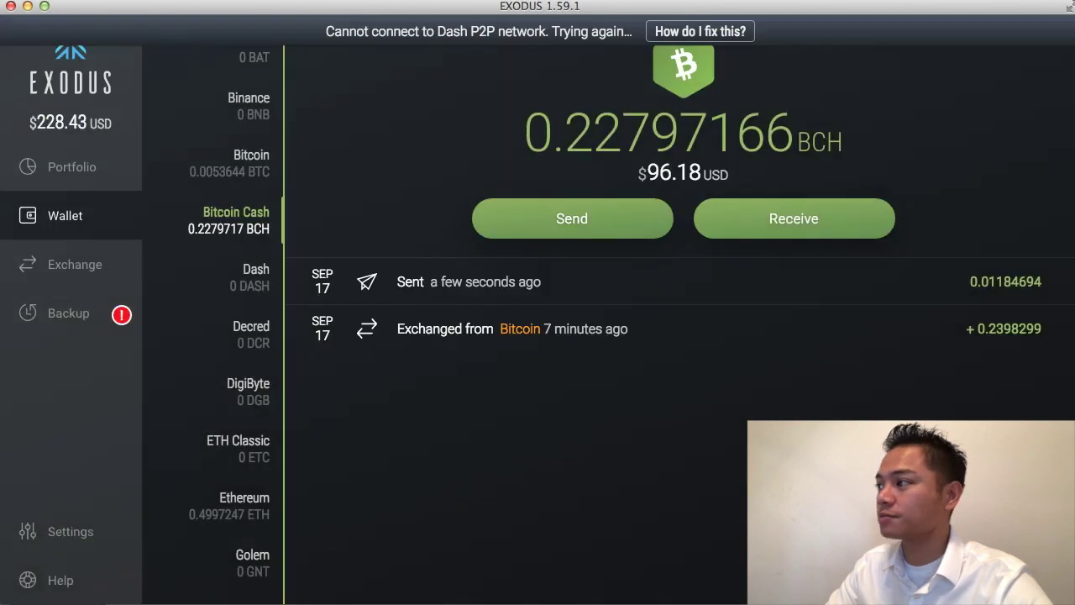
Switch to Bitcoin.com Wallet and check the incoming payment and the Bitcoin Cash Personal Wallet's balance on the home page.
{"action": "left_click_drag", "start_coordinate": [845, 58], "coordinate": [549, 34]}
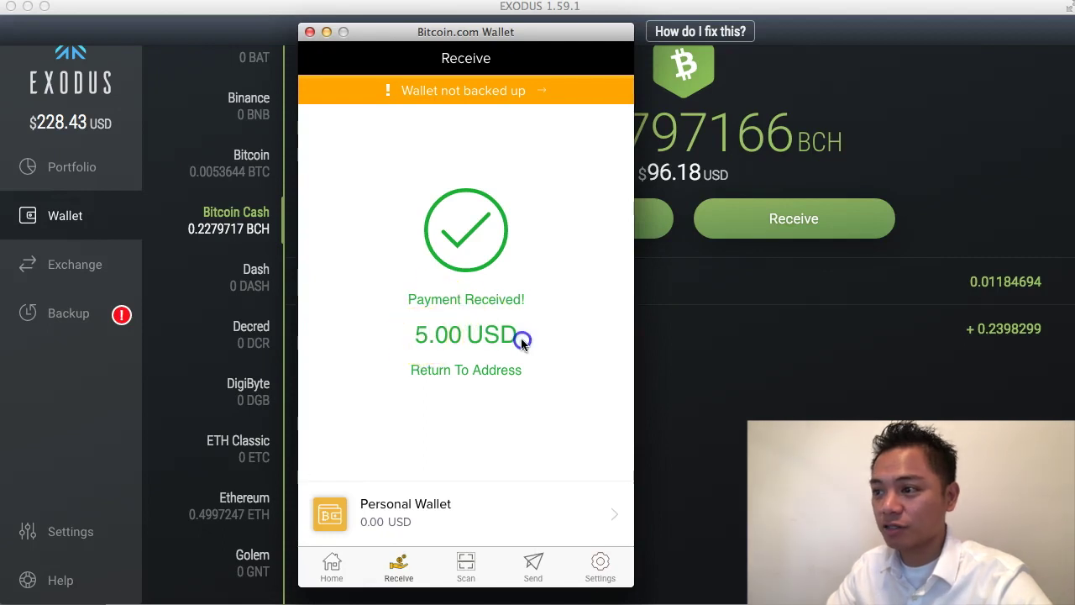
{"action": "left_click", "coordinate": [332, 571]}
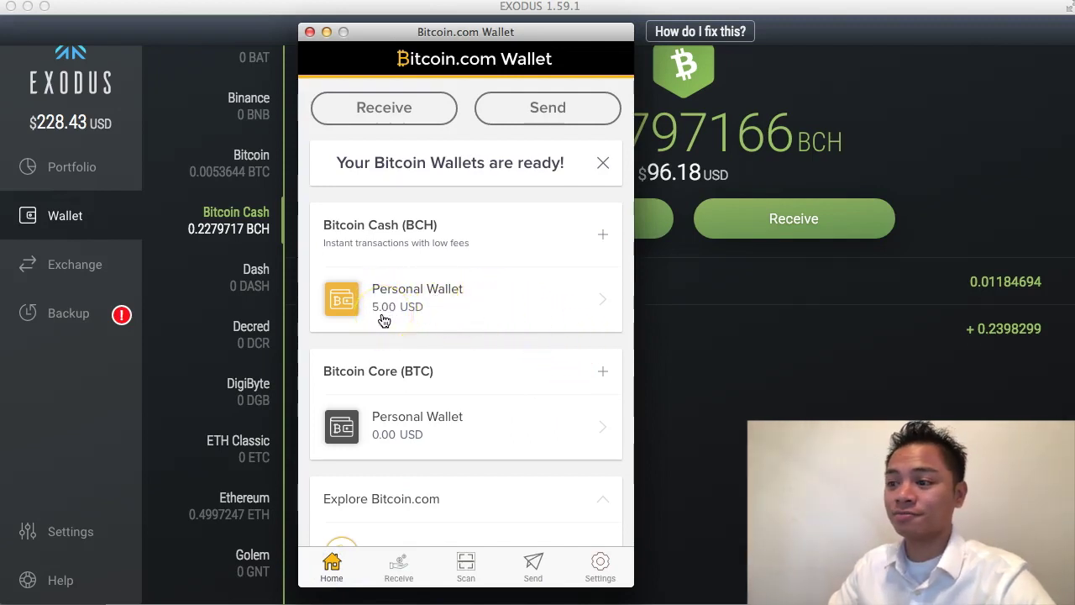
Open the pending 5.00 USD transaction in the Bitcoin Cash Personal Wallet, copy its receiving address and minimize the wallet window.
{"action": "left_click_drag", "start_coordinate": [466, 32], "coordinate": [1071, 7]}
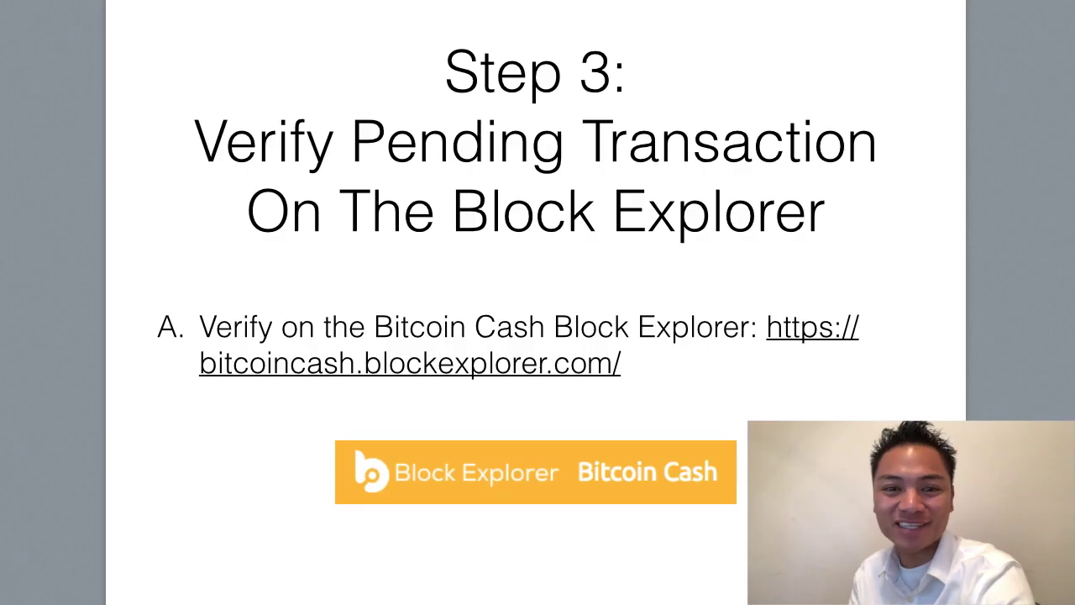
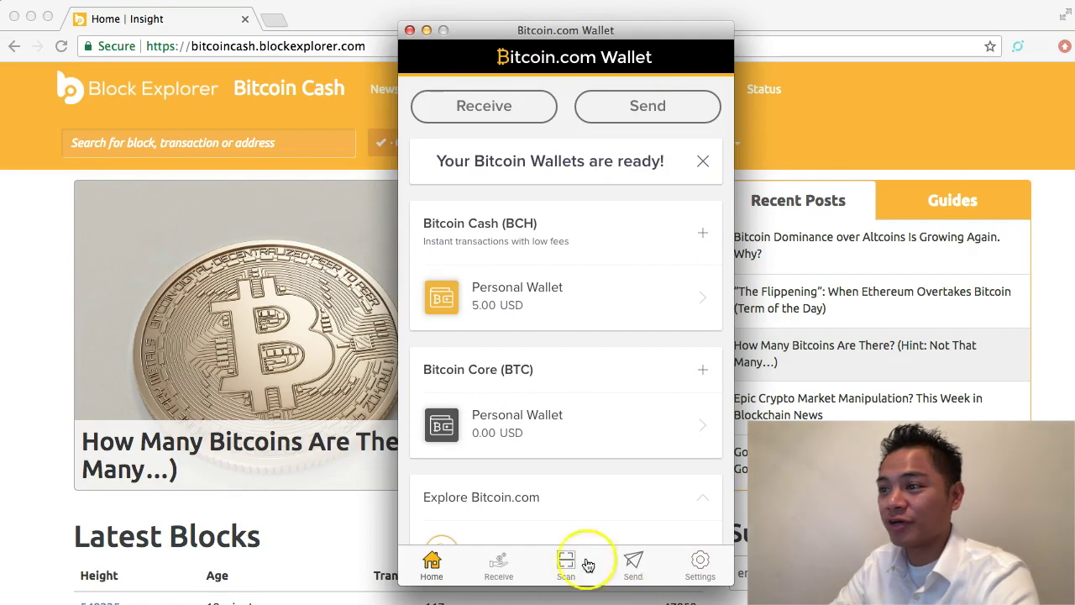
{"action": "left_click", "coordinate": [527, 299]}
{"action": "mouse_move", "coordinate": [528, 304]}
{"action": "left_mouse_down"}
{"action": "mouse_move", "coordinate": [567, 342]}
{"action": "mouse_move", "coordinate": [549, 325]}
{"action": "mouse_move", "coordinate": [533, 341]}
{"action": "mouse_move", "coordinate": [624, 324]}
{"action": "mouse_move", "coordinate": [569, 324]}
{"action": "mouse_move", "coordinate": [585, 305]}
{"action": "mouse_move", "coordinate": [547, 343]}
{"action": "mouse_move", "coordinate": [504, 353]}
{"action": "mouse_move", "coordinate": [530, 350]}
{"action": "left_mouse_up"}
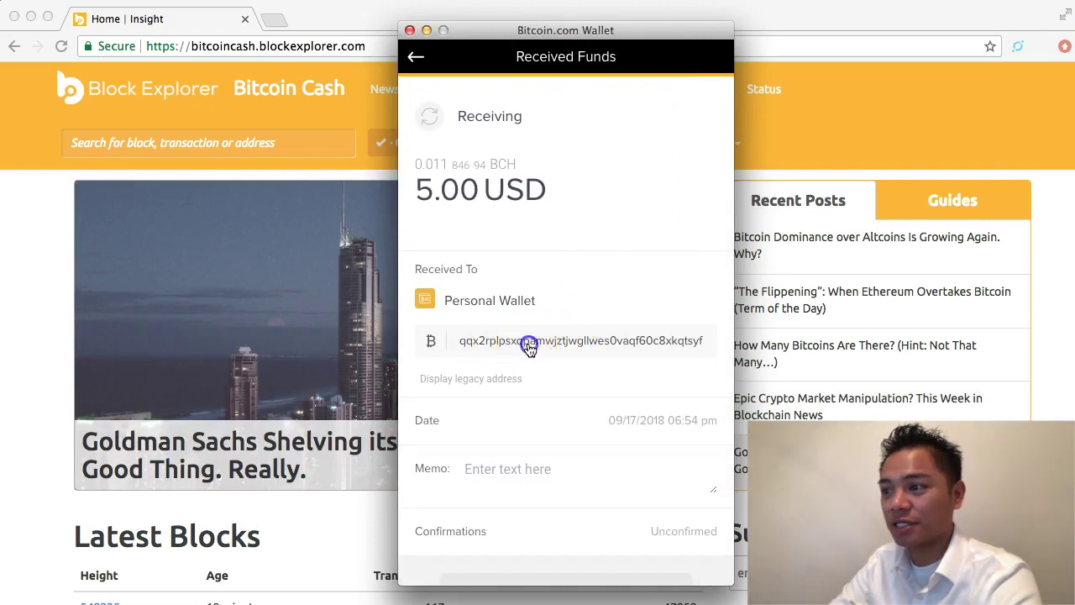
{"action": "left_click", "coordinate": [529, 350]}
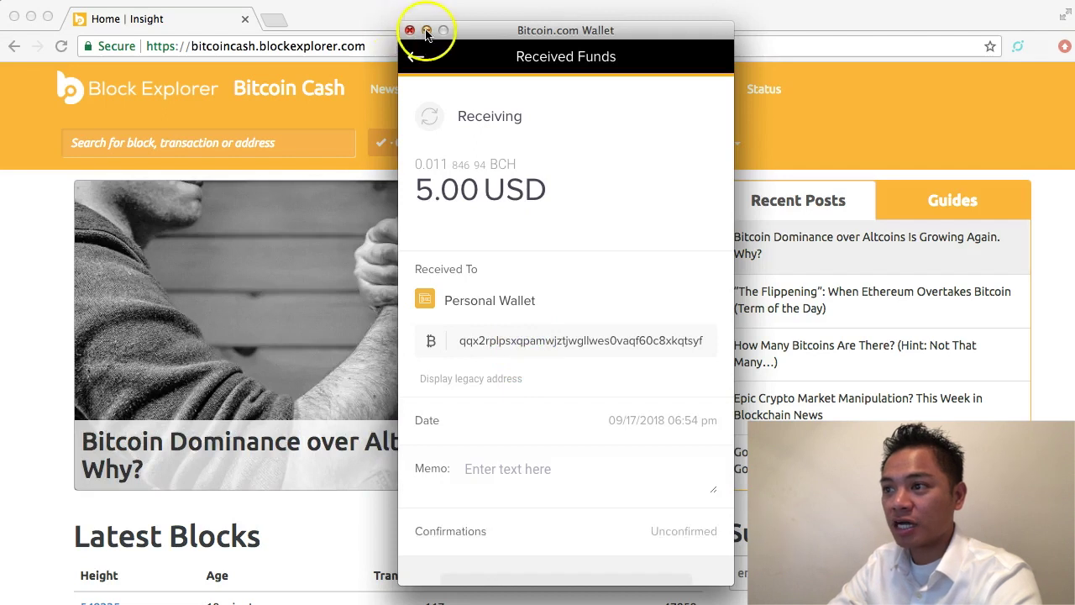
{"action": "left_click", "coordinate": [427, 31]}
Search the Bitcoin Cash Block Explorer for the copied wallet address.
{"action": "left_click", "coordinate": [224, 140]}
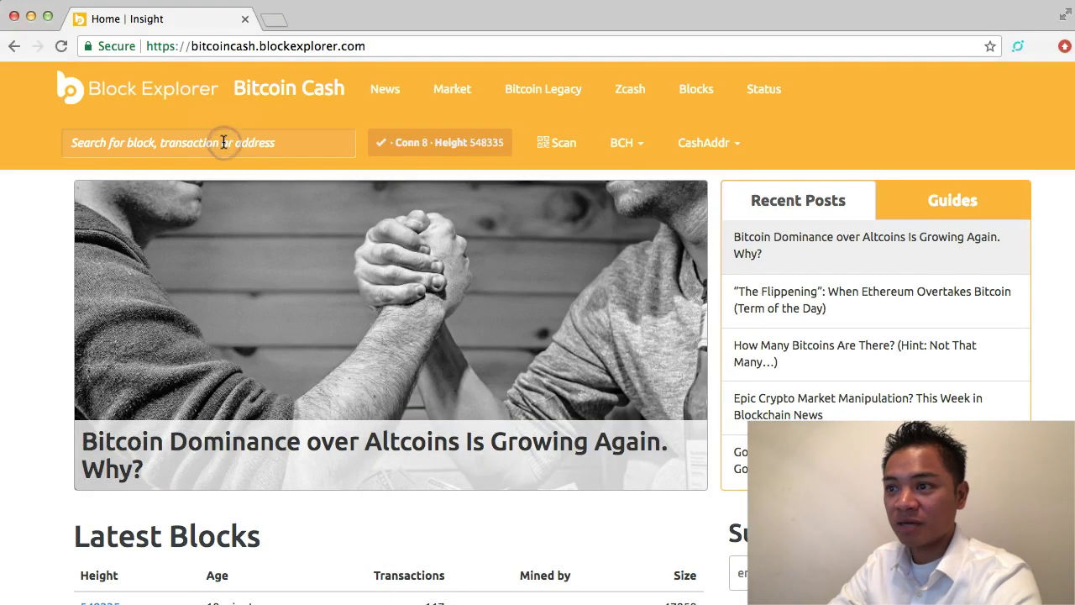
{"action": "right_click", "coordinate": [223, 140]}
{"action": "left_click", "coordinate": [291, 219]}
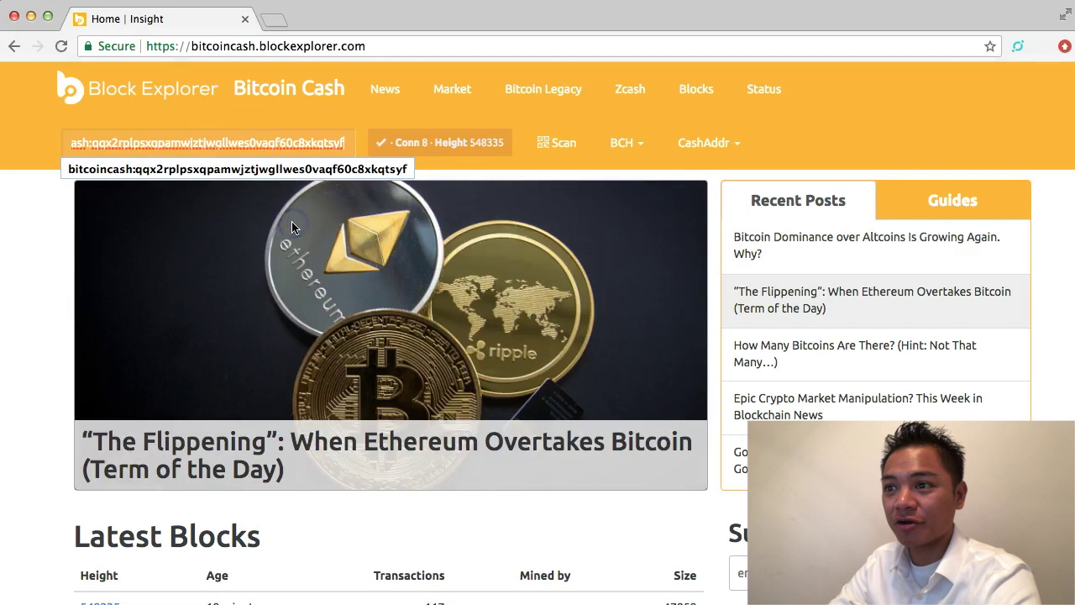
{"action": "left_click", "coordinate": [299, 170]}
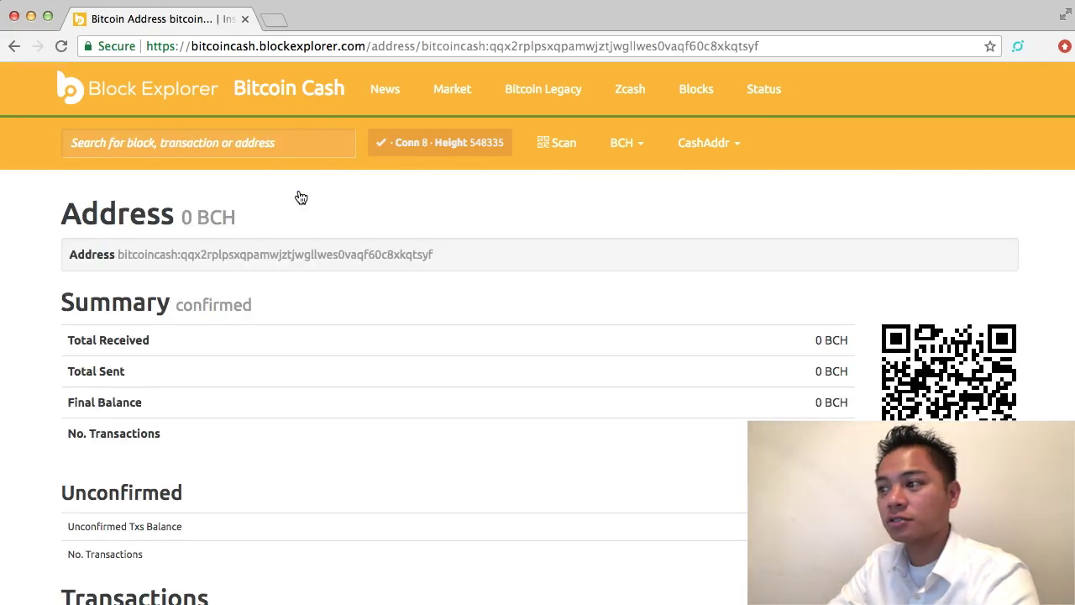
Examine the address's unconfirmed balance, its number of unconfirmed transactions and the transaction listed for it.
{"action": "scroll", "coordinate": [545, 367], "scroll_direction": "down", "scroll_amount": 3}
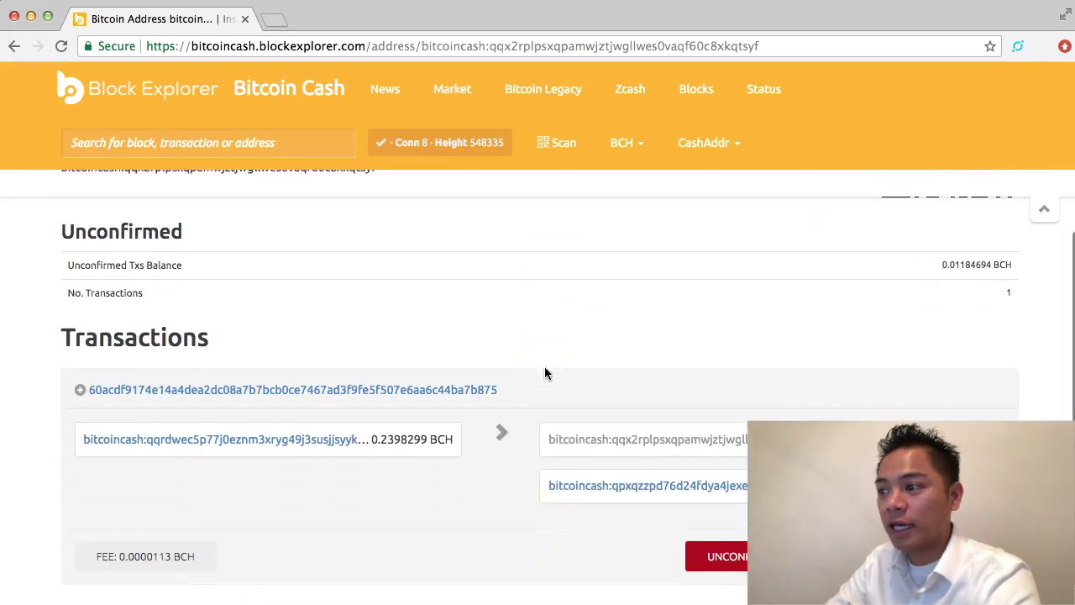
{"action": "left_click_drag", "start_coordinate": [69, 297], "coordinate": [145, 298]}
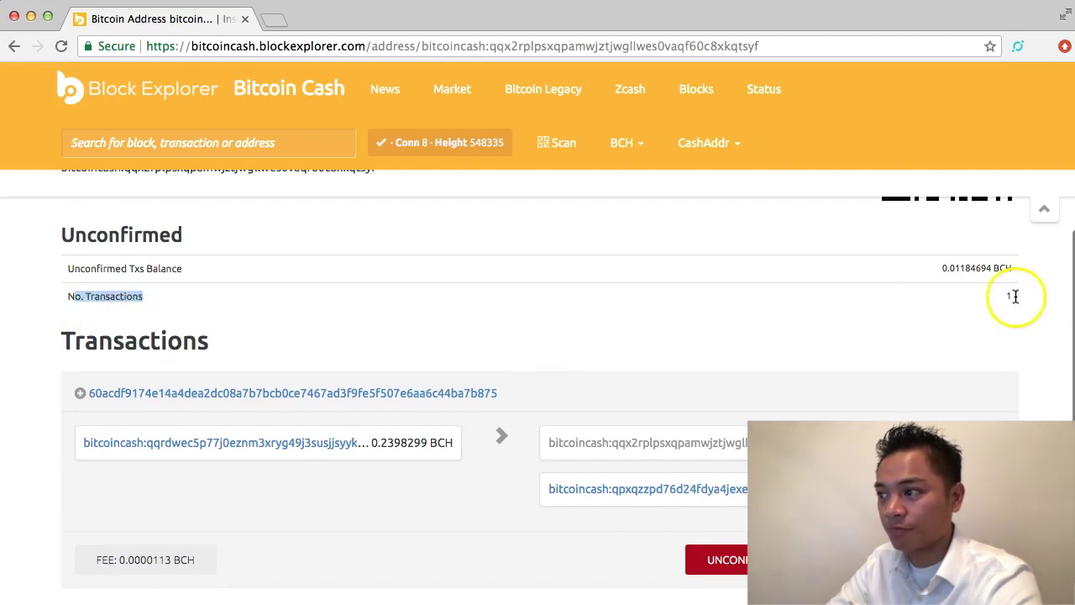
{"action": "left_click_drag", "start_coordinate": [1014, 296], "coordinate": [1000, 295]}
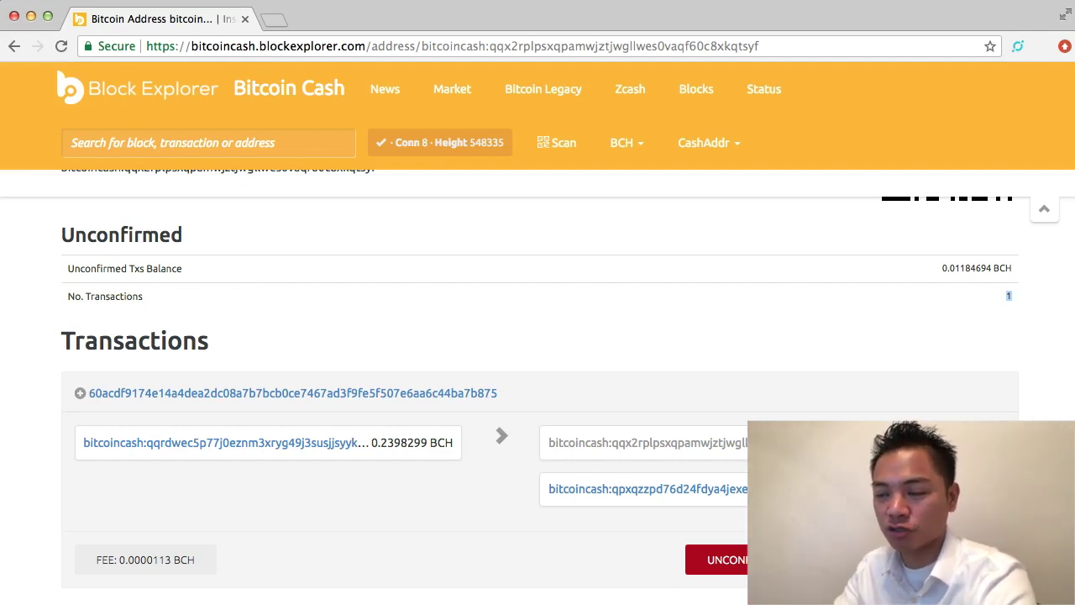
{"action": "scroll", "coordinate": [538, 400], "scroll_direction": "down", "scroll_amount": 1}
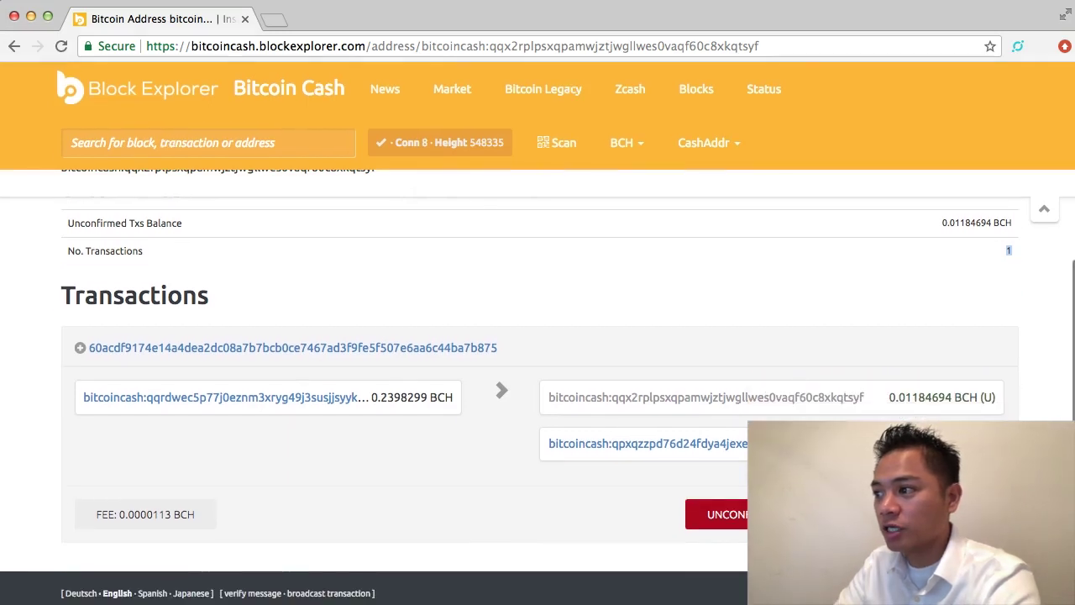
{"action": "scroll", "coordinate": [564, 427], "scroll_direction": "up", "scroll_amount": 5}
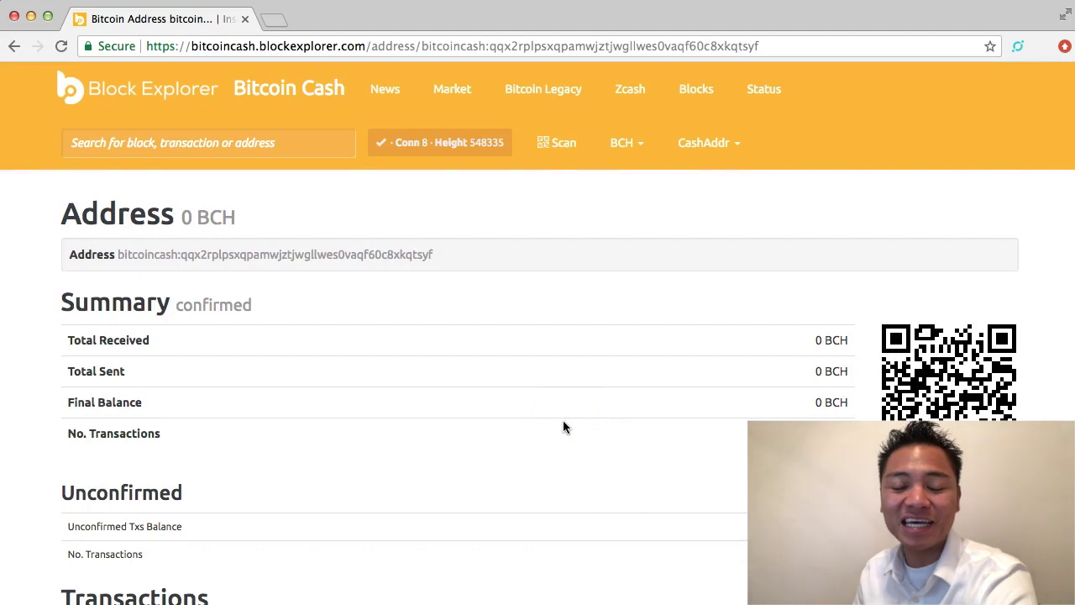
Switch to Bitcoin.com Wallet, check the incoming transaction's confirmation status and go back through the Personal Wallet's recent transactions.
{"action": "key", "text": "super+Tab"}
{"action": "left_click_drag", "start_coordinate": [689, 75], "coordinate": [576, 27]}
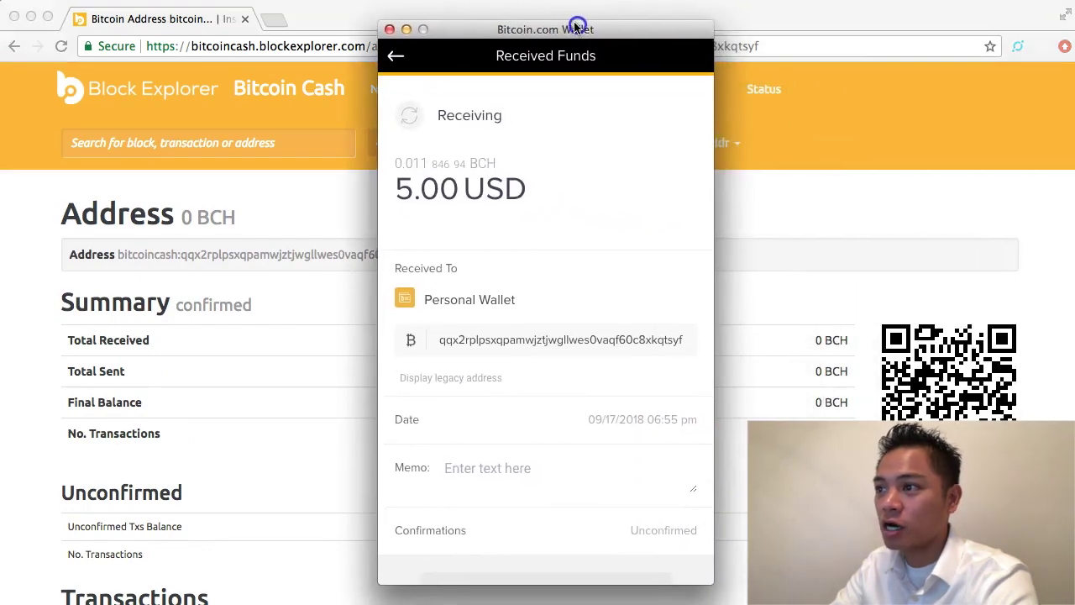
{"action": "left_click", "coordinate": [393, 56]}
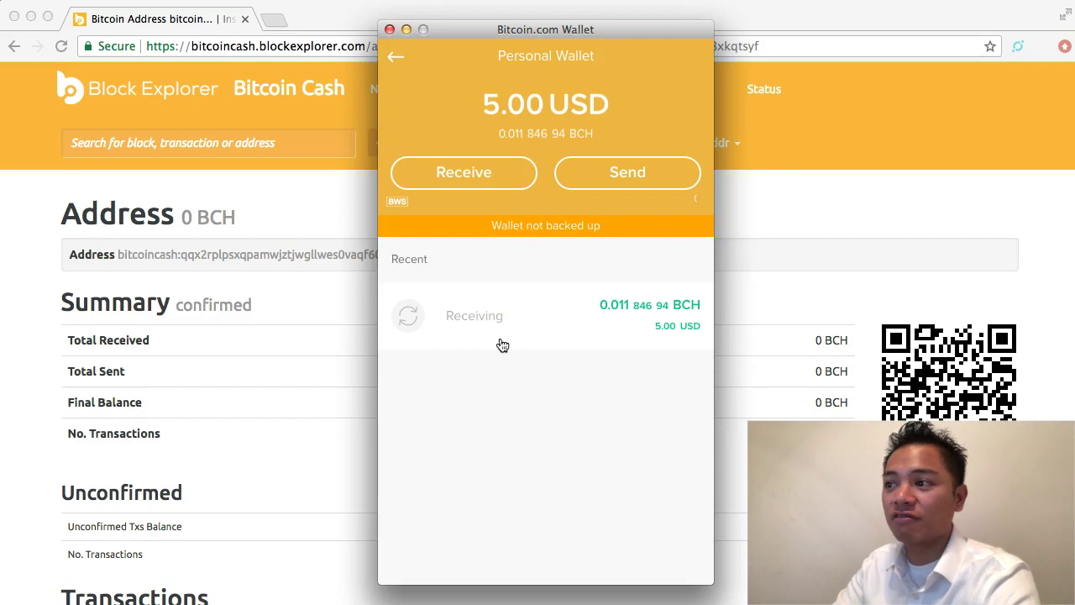
{"action": "left_click", "coordinate": [399, 60]}
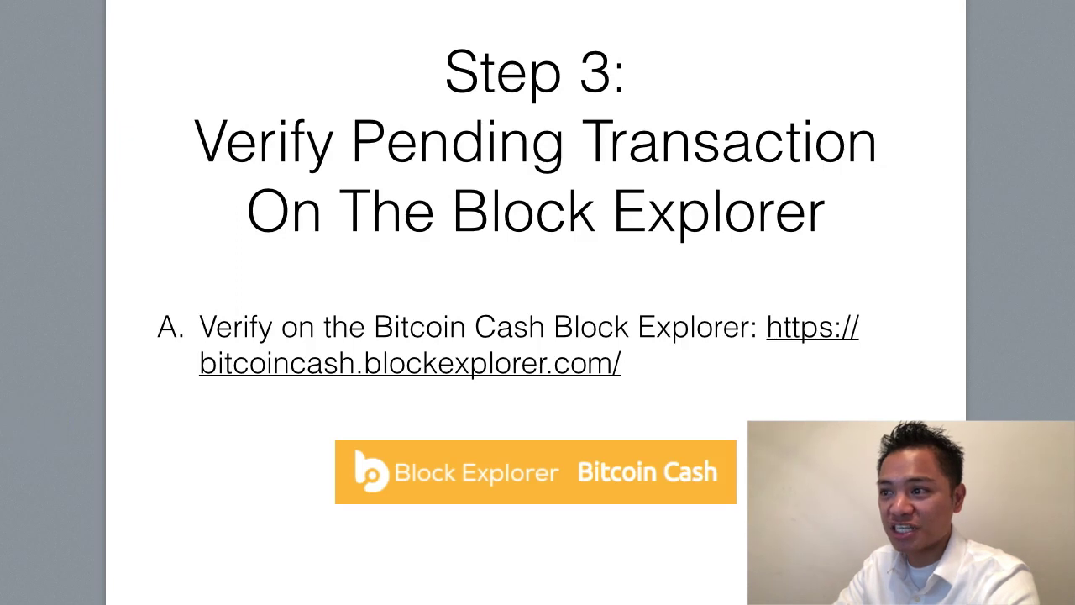
{"action": "key", "text": "Right"}
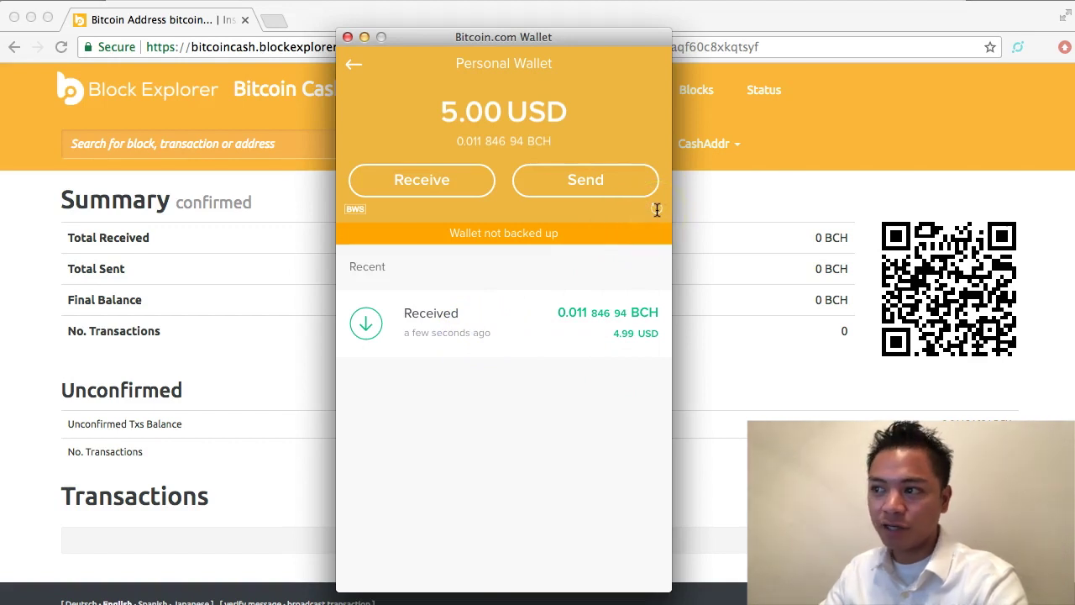
Copy the receiving address from the received transaction's details and search the Bitcoin Cash Block Explorer for it again.
{"action": "left_click", "coordinate": [472, 325]}
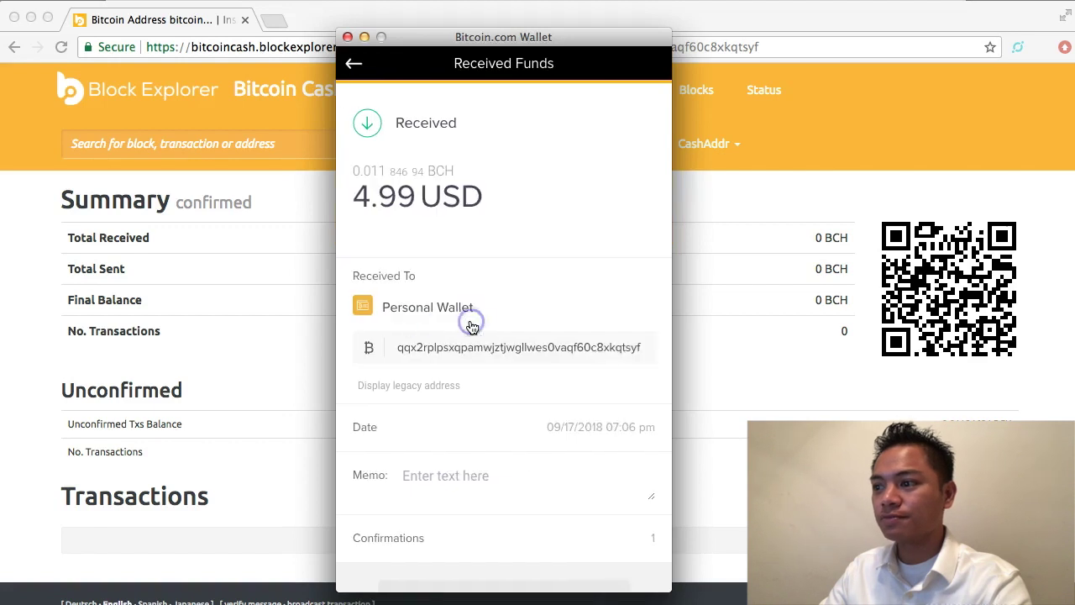
{"action": "left_click", "coordinate": [508, 352]}
{"action": "left_click", "coordinate": [744, 338]}
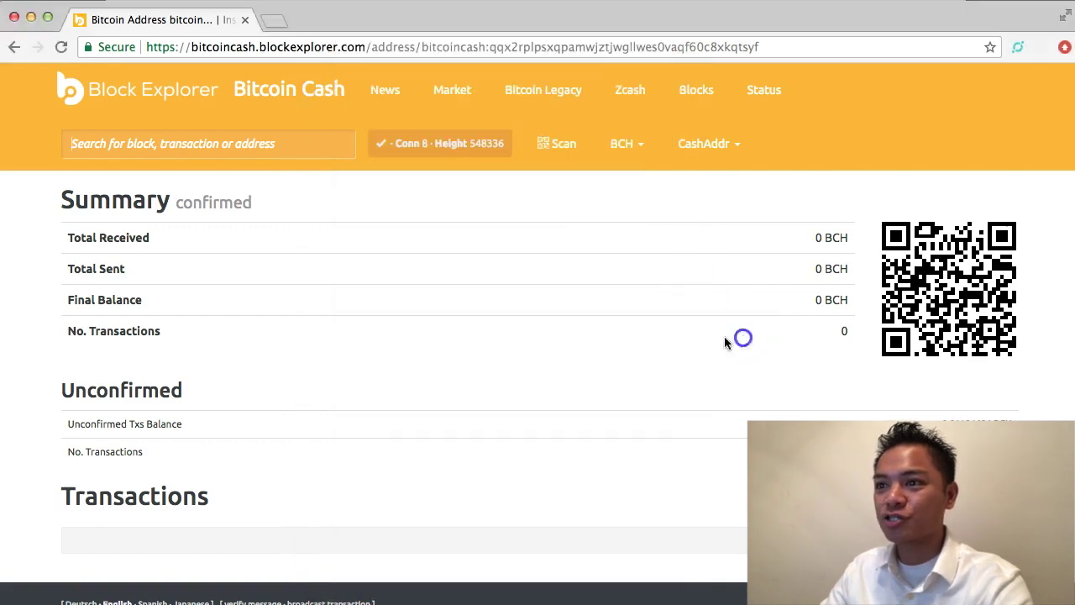
{"action": "left_click", "coordinate": [270, 149]}
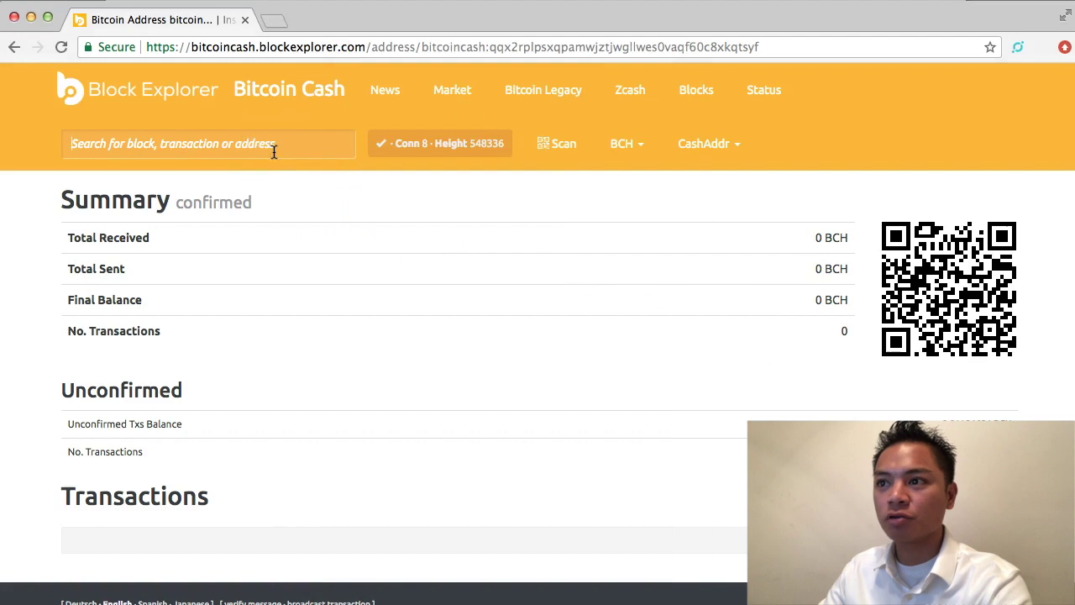
{"action": "key", "text": "super+v"}
{"action": "key", "text": "Return"}
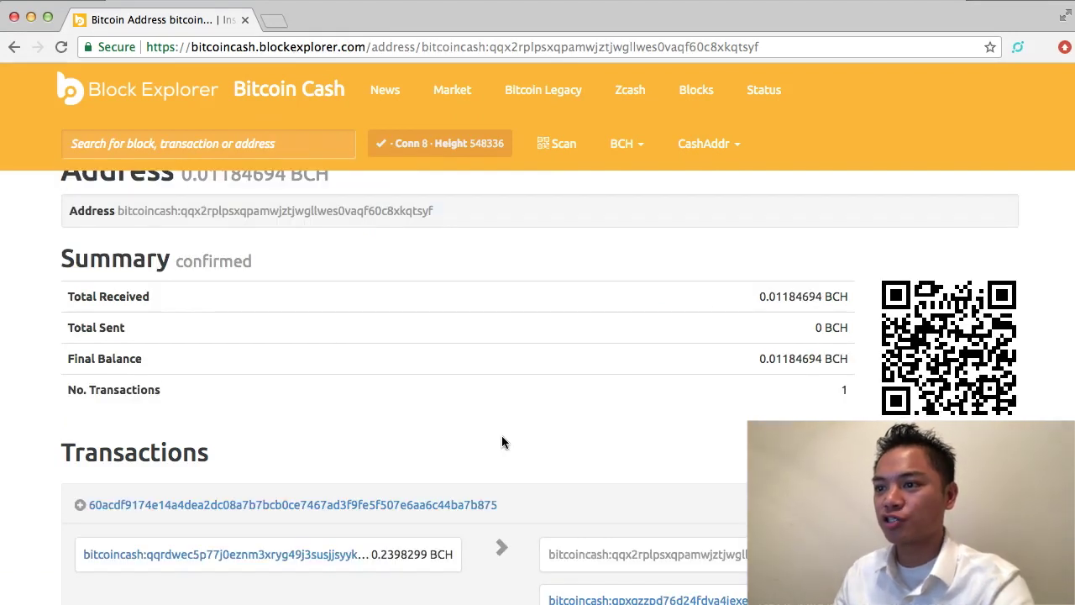
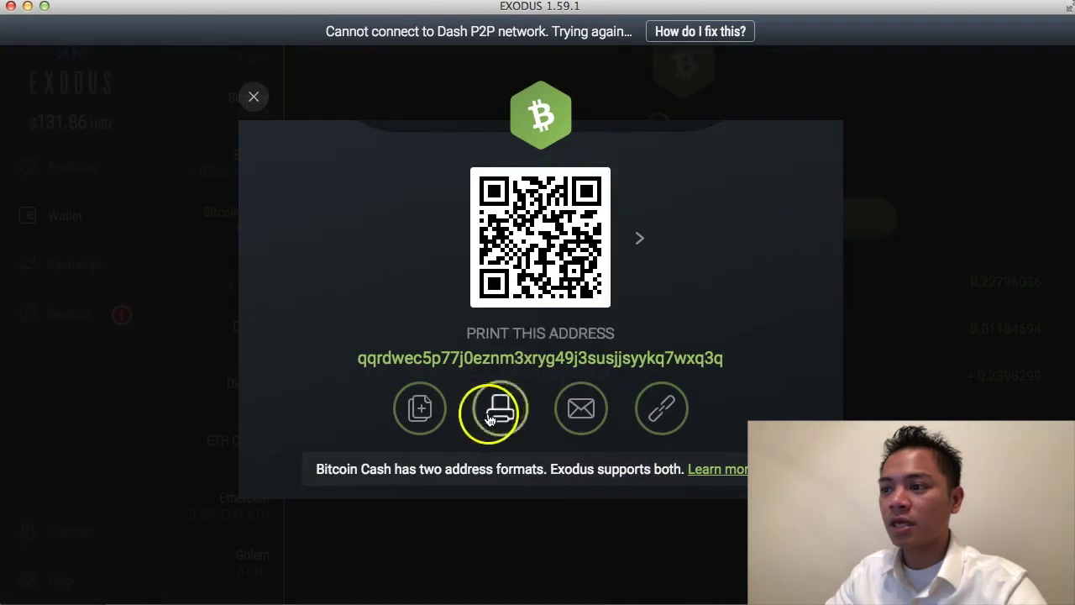
Copy the Bitcoin Cash address from Exodus and enter it as recipient of a payment from Bitcoin.com Wallet's Bitcoin Cash Personal Wallet.
{"action": "left_click", "coordinate": [412, 412]}
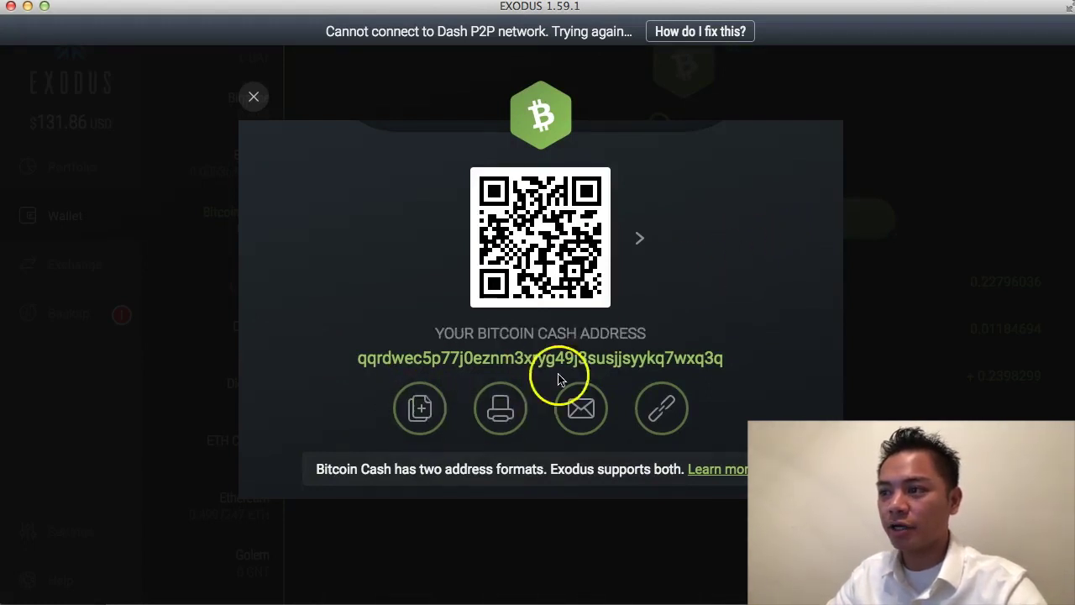
{"action": "key", "text": "super+Tab"}
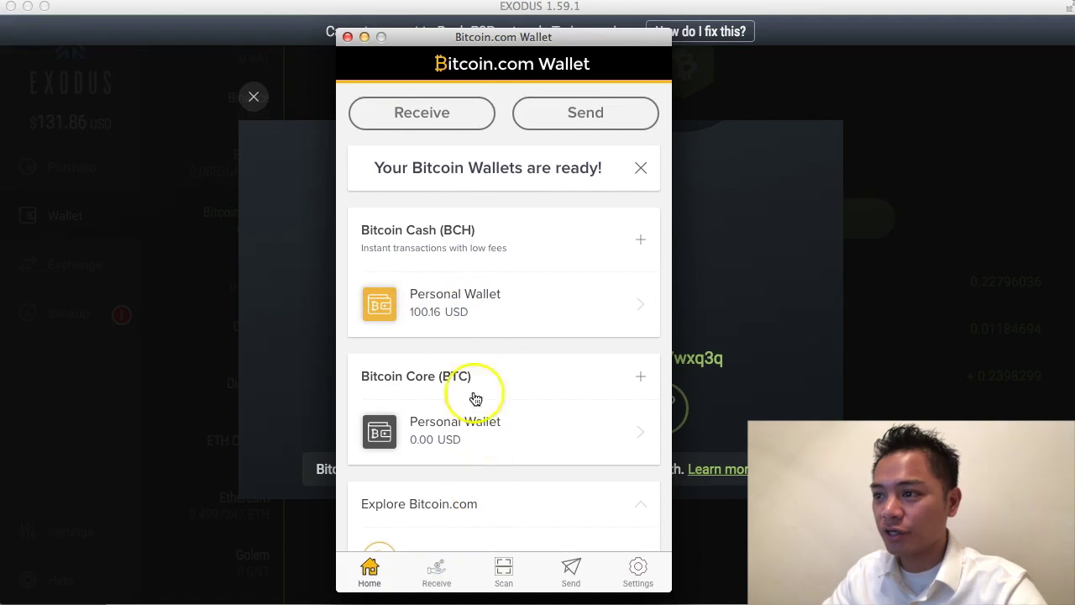
{"action": "left_click", "coordinate": [509, 301]}
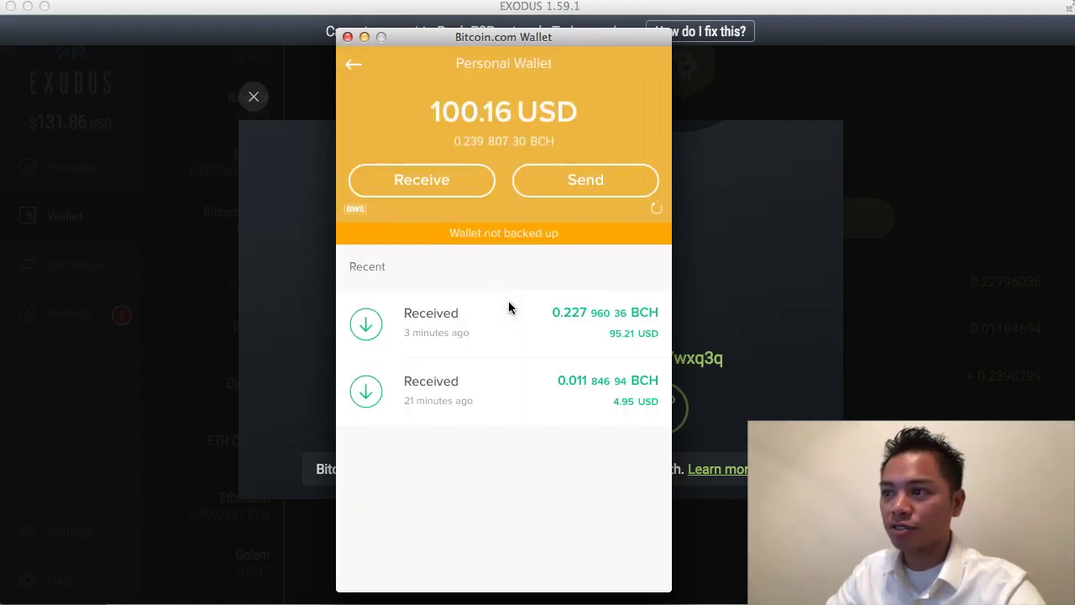
{"action": "left_click", "coordinate": [590, 187]}
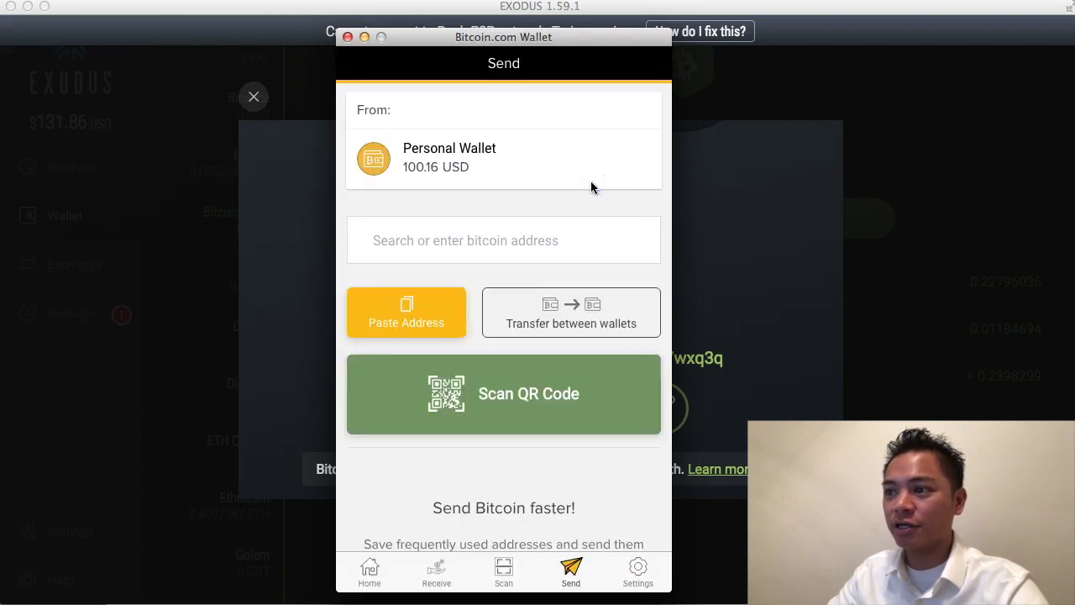
{"action": "left_click", "coordinate": [538, 239]}
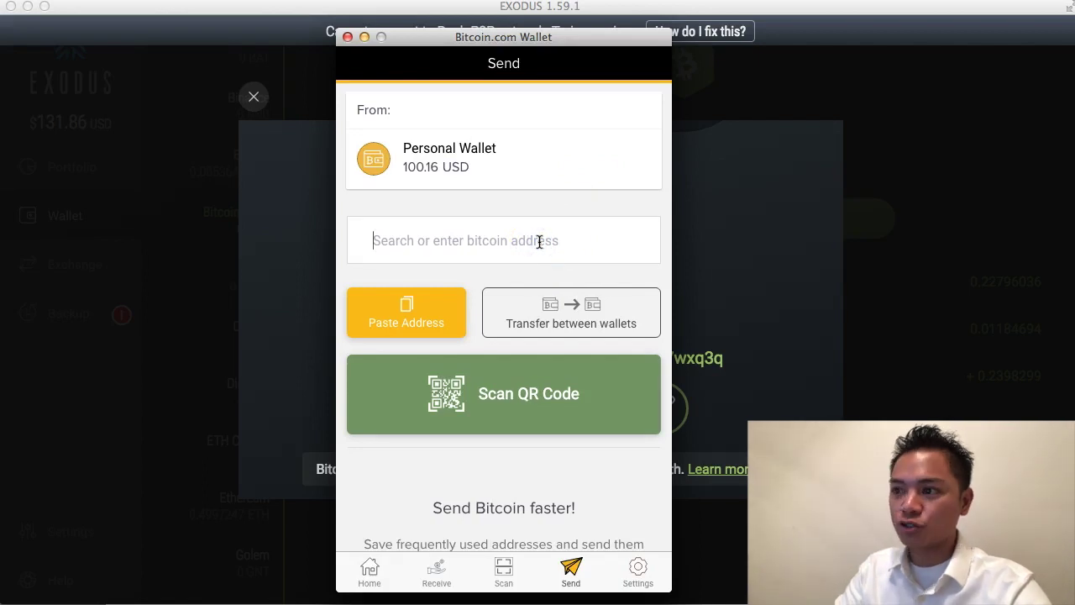
{"action": "key", "text": "super+v"}
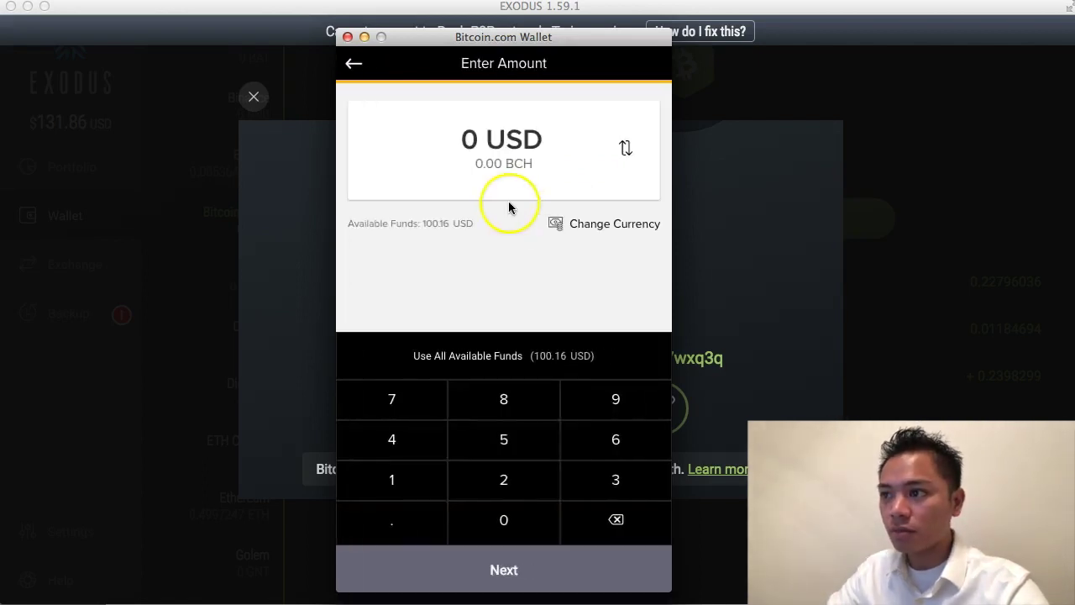
Set the payment amount to 5 USD and continue to the transaction review.
{"action": "left_click", "coordinate": [473, 139]}
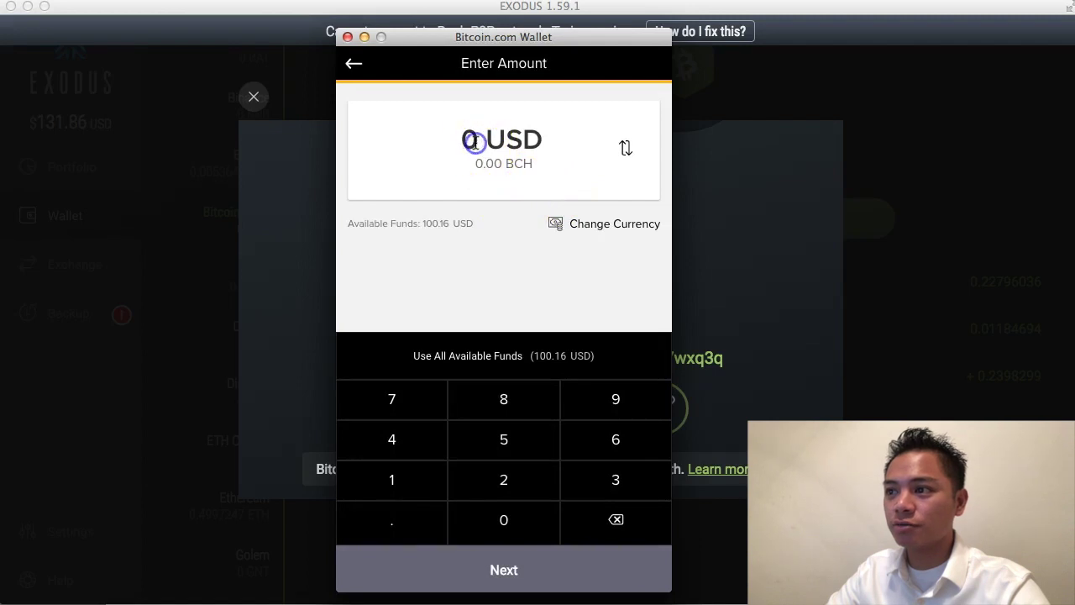
{"action": "left_click", "coordinate": [442, 576]}
{"action": "left_click", "coordinate": [502, 442]}
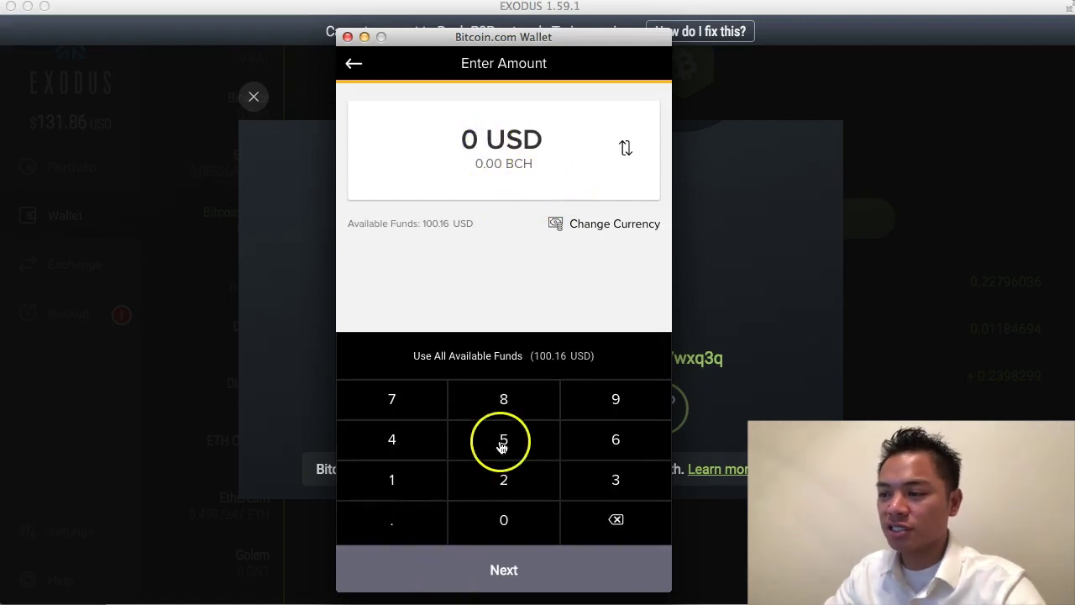
{"action": "left_click", "coordinate": [608, 577]}
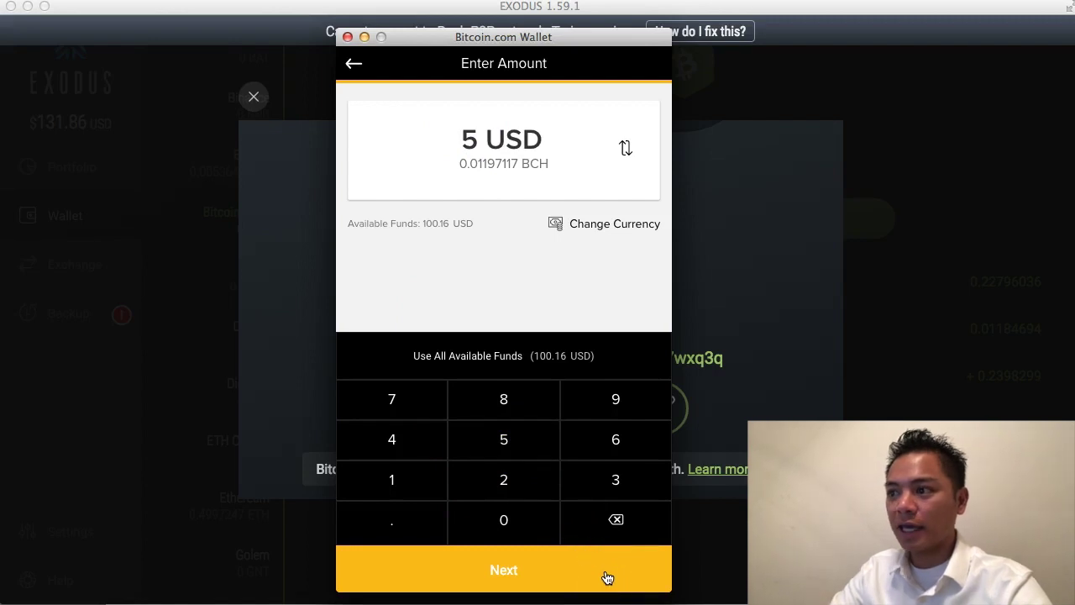
{"action": "left_click", "coordinate": [608, 577]}
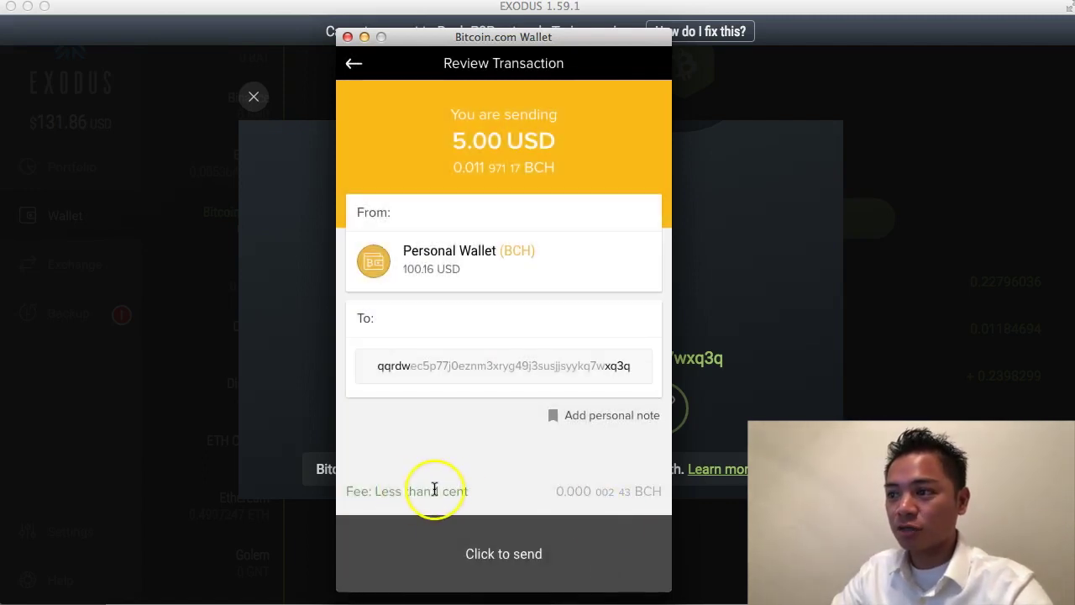
Compare the end of the recipient address with the address in Exodus, and send the 5.00 USD Bitcoin Cash payment.
{"action": "left_click", "coordinate": [625, 366]}
{"action": "left_click", "coordinate": [618, 365]}
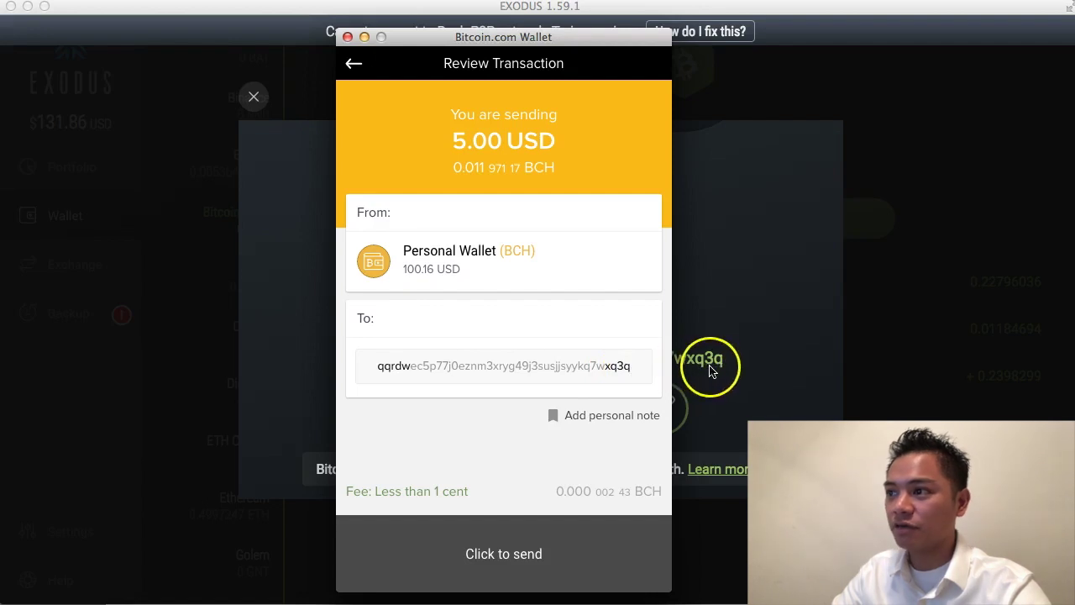
{"action": "left_click_drag", "start_coordinate": [588, 38], "coordinate": [502, 38]}
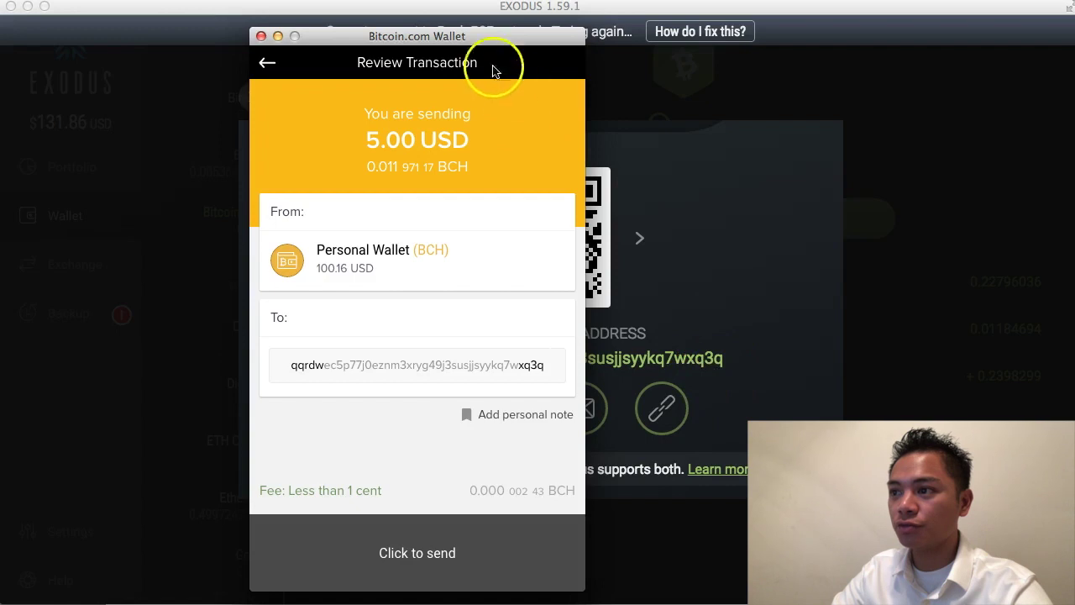
{"action": "left_click_drag", "start_coordinate": [489, 32], "coordinate": [609, 27]}
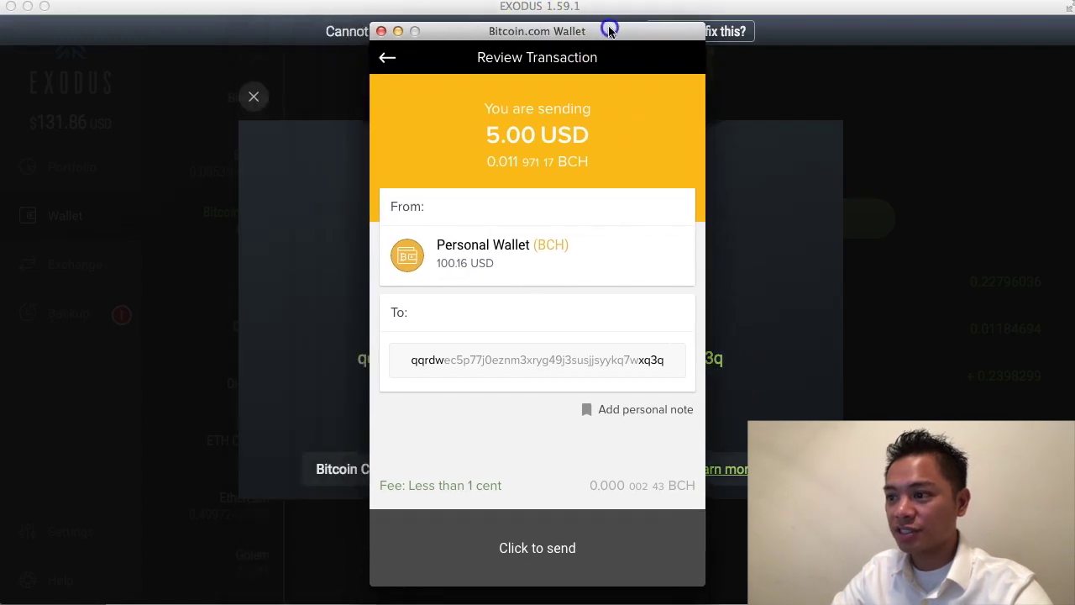
{"action": "left_click", "coordinate": [606, 546]}
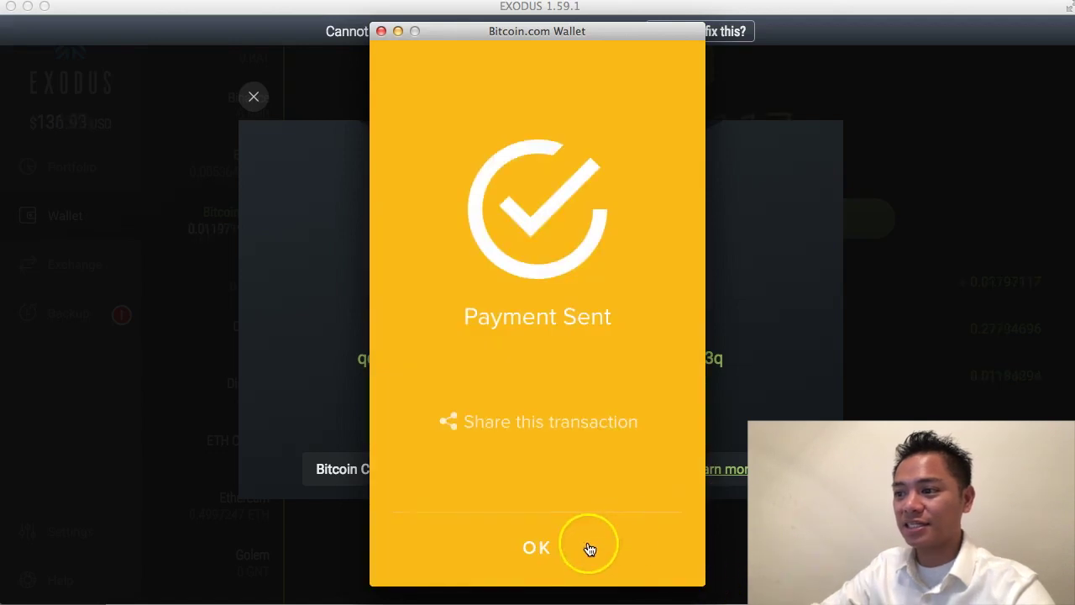
Dismiss the payment confirmation and check the incoming transaction and balance in the Exodus Bitcoin Cash wallet.
{"action": "left_click", "coordinate": [537, 551]}
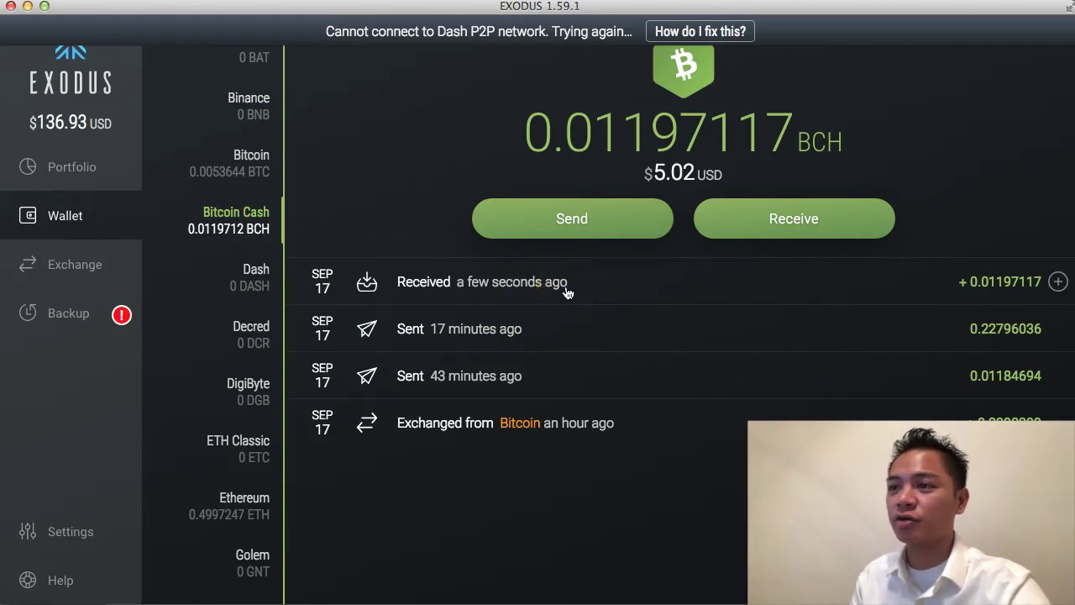
{"action": "left_click", "coordinate": [652, 177]}
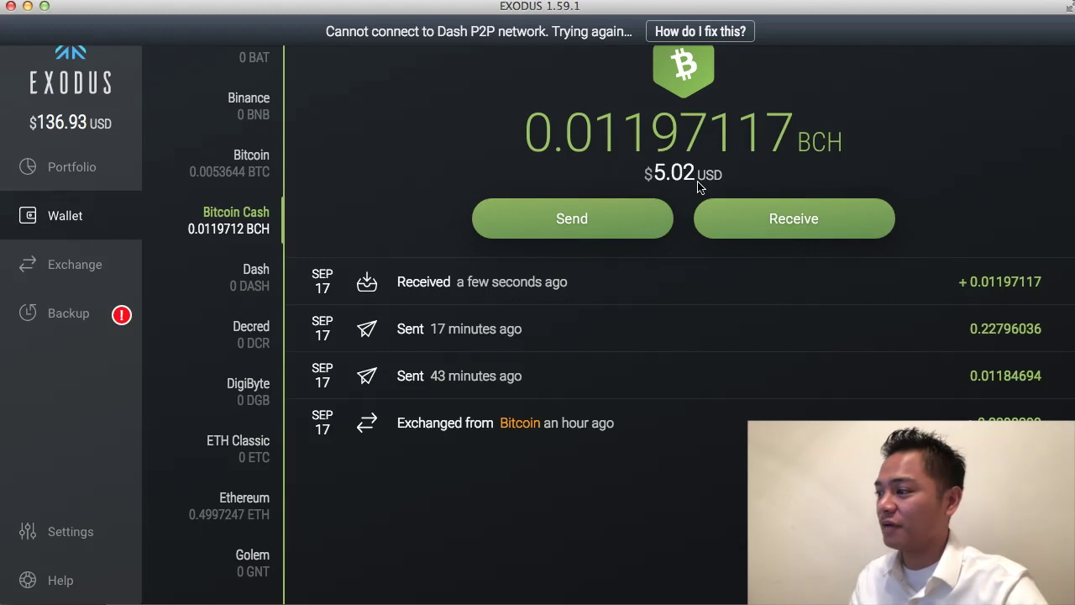
{"action": "left_click", "coordinate": [742, 186]}
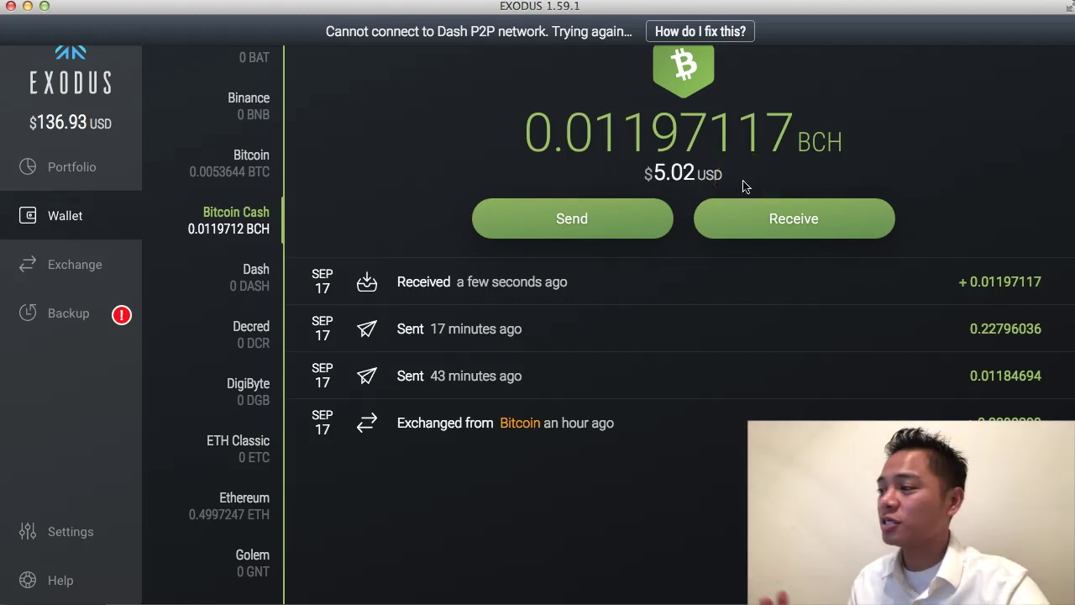
Copy the Bitcoin Cash receiving address from Exodus again and enter it as recipient of a new payment from Bitcoin.com Wallet's Bitcoin Cash Personal Wallet.
{"action": "left_click", "coordinate": [780, 215]}
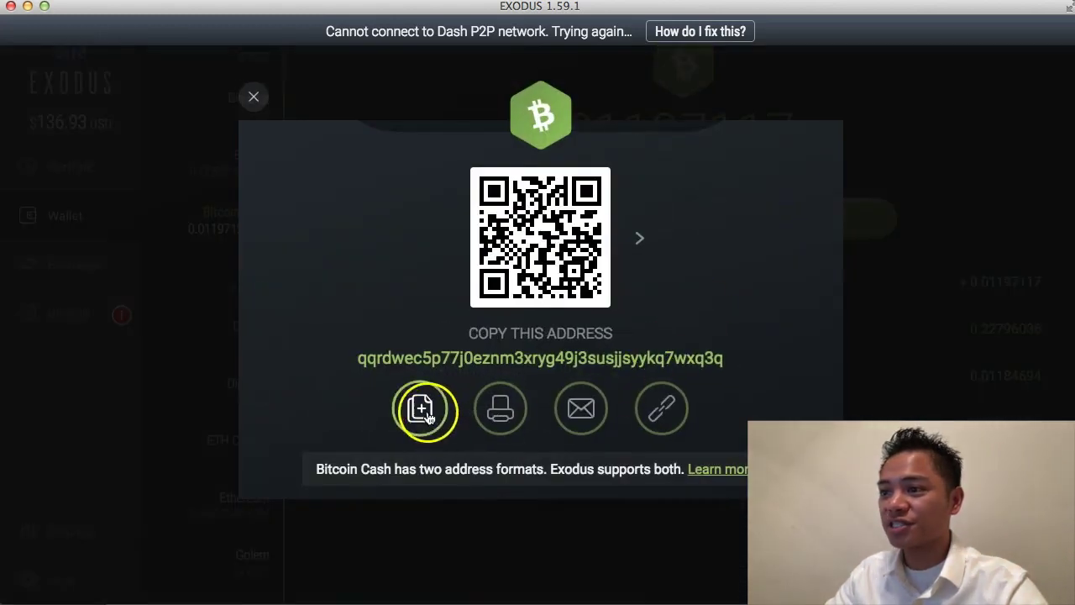
{"action": "left_click", "coordinate": [426, 415]}
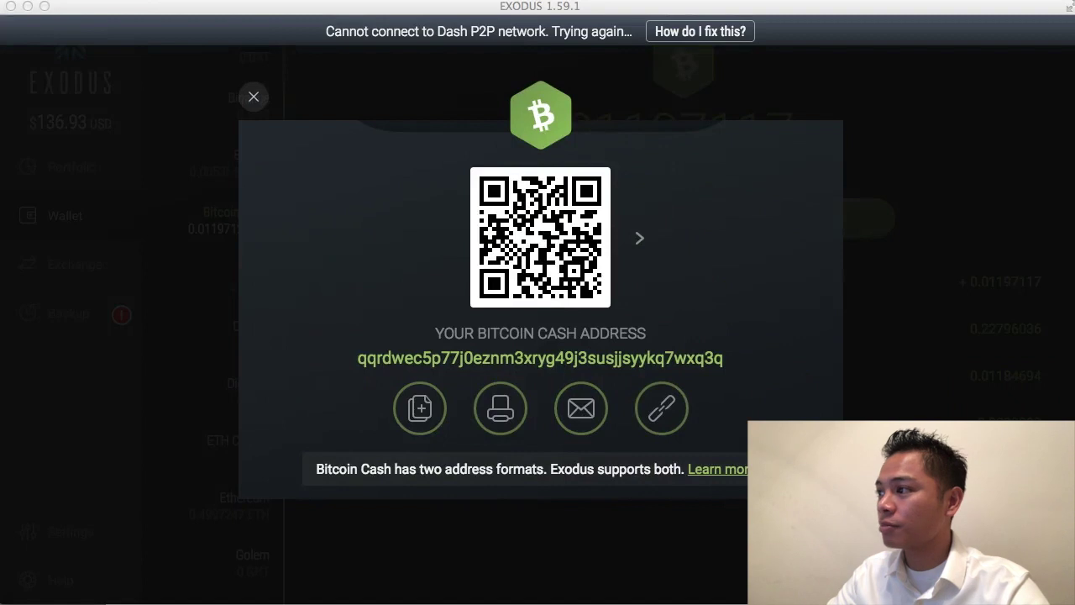
{"action": "key", "text": "super+Tab"}
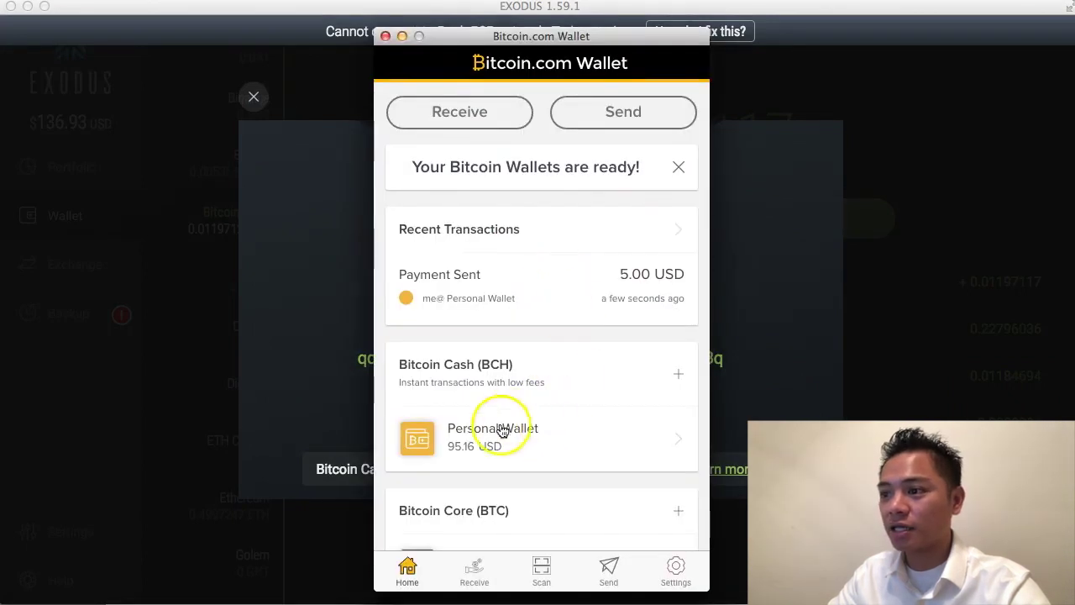
{"action": "left_click", "coordinate": [565, 439]}
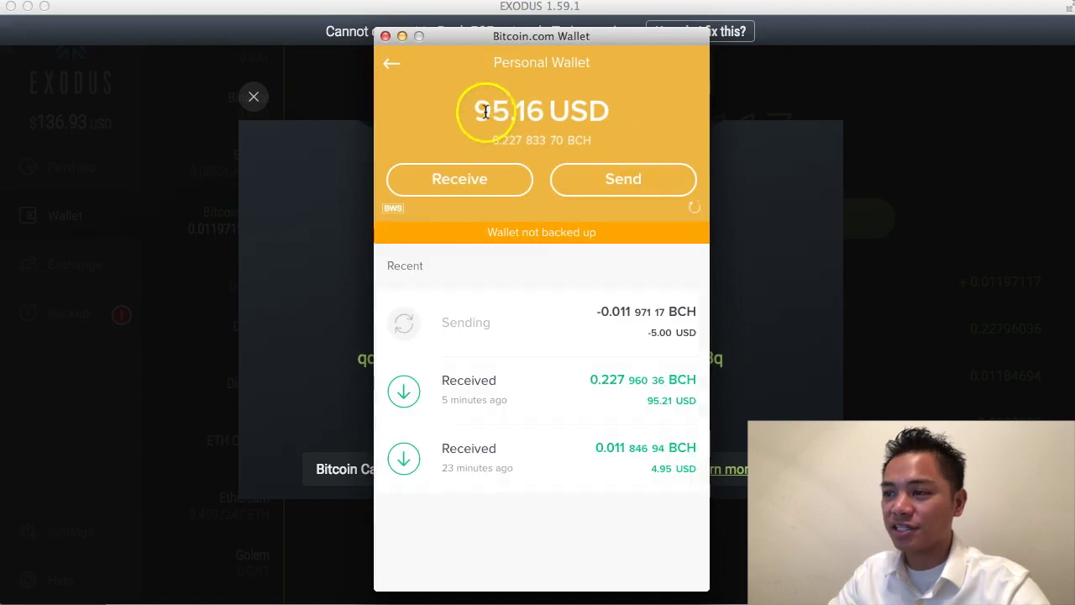
{"action": "left_click", "coordinate": [643, 187]}
{"action": "left_click", "coordinate": [551, 241]}
{"action": "key", "text": "super+v"}
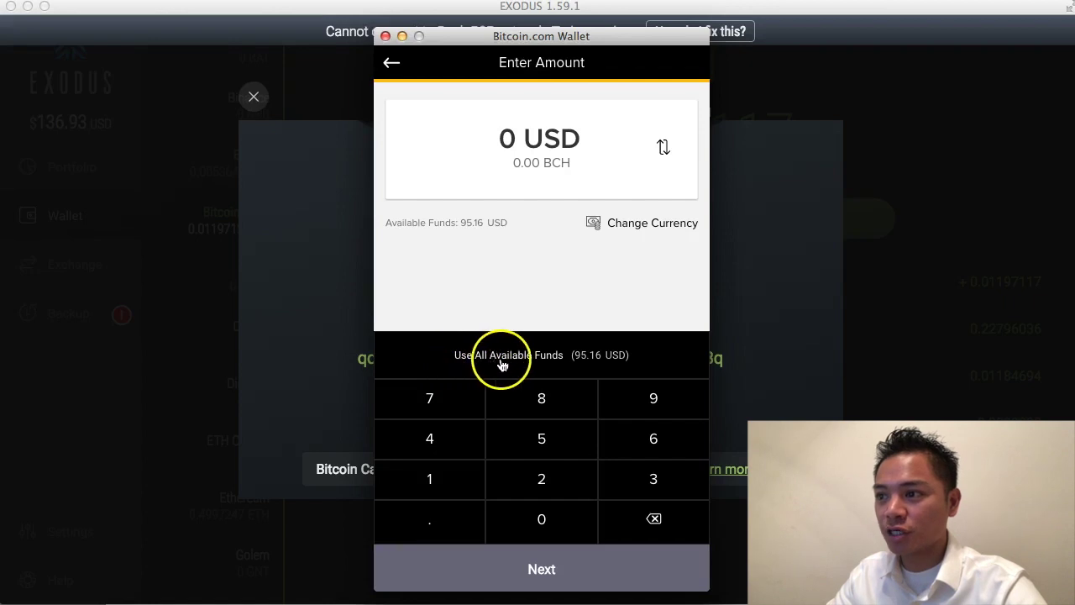
Set the payment amount to all available funds, send the Bitcoin Cash payment, and dismiss the confirmation.
{"action": "left_click", "coordinate": [538, 362]}
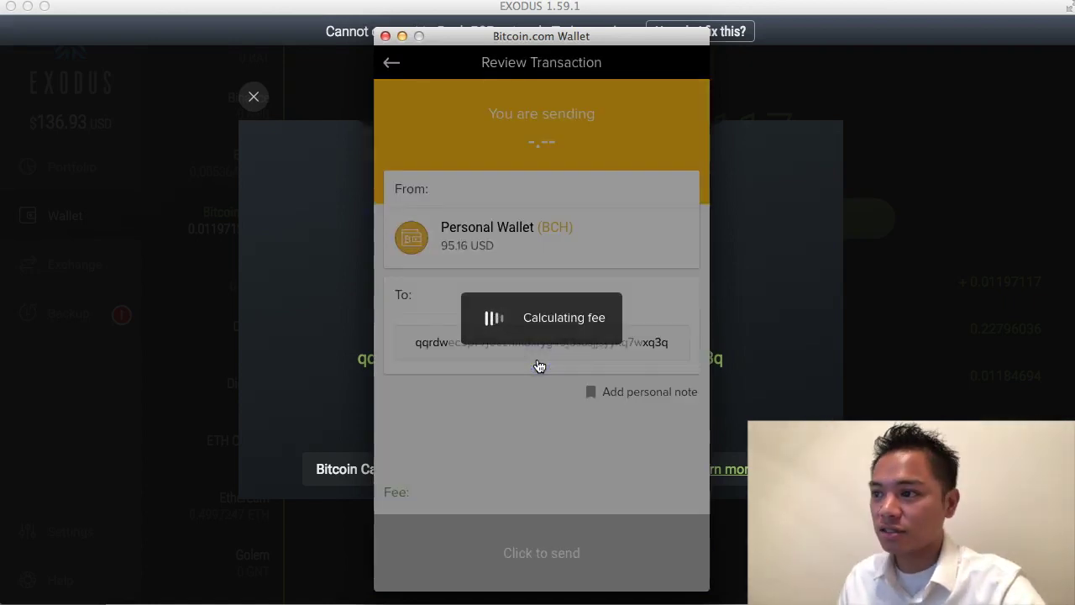
{"action": "left_click", "coordinate": [542, 337]}
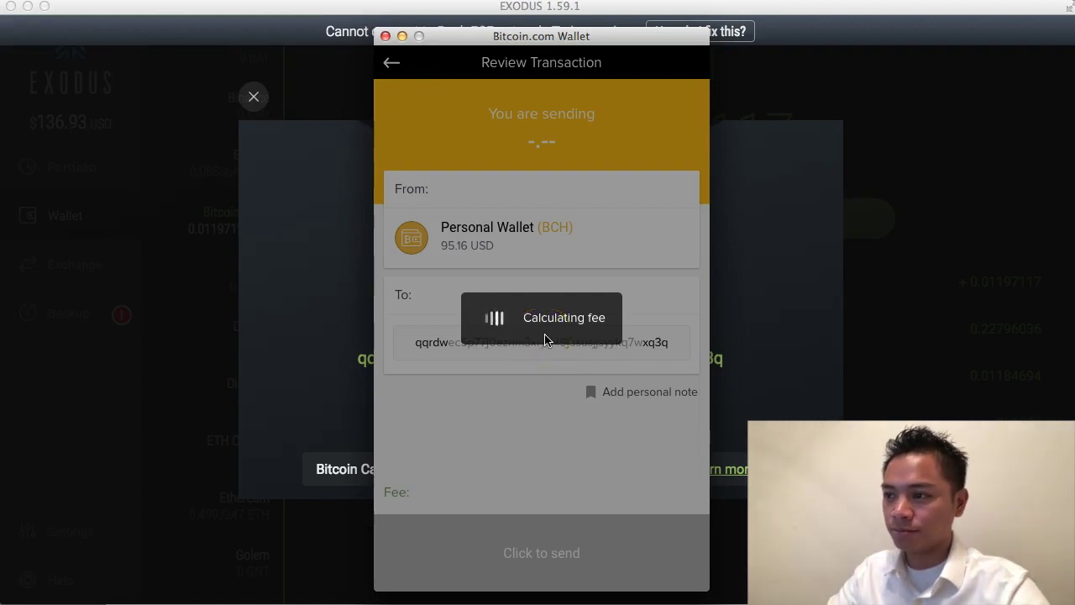
{"action": "left_click", "coordinate": [504, 262]}
{"action": "left_click", "coordinate": [571, 555]}
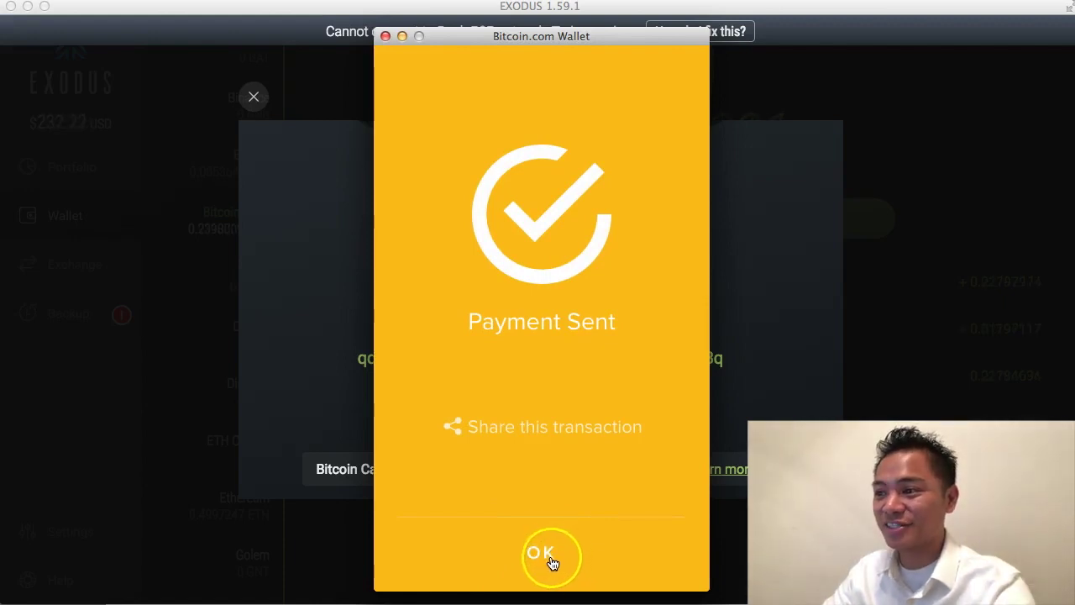
{"action": "left_click", "coordinate": [550, 559]}
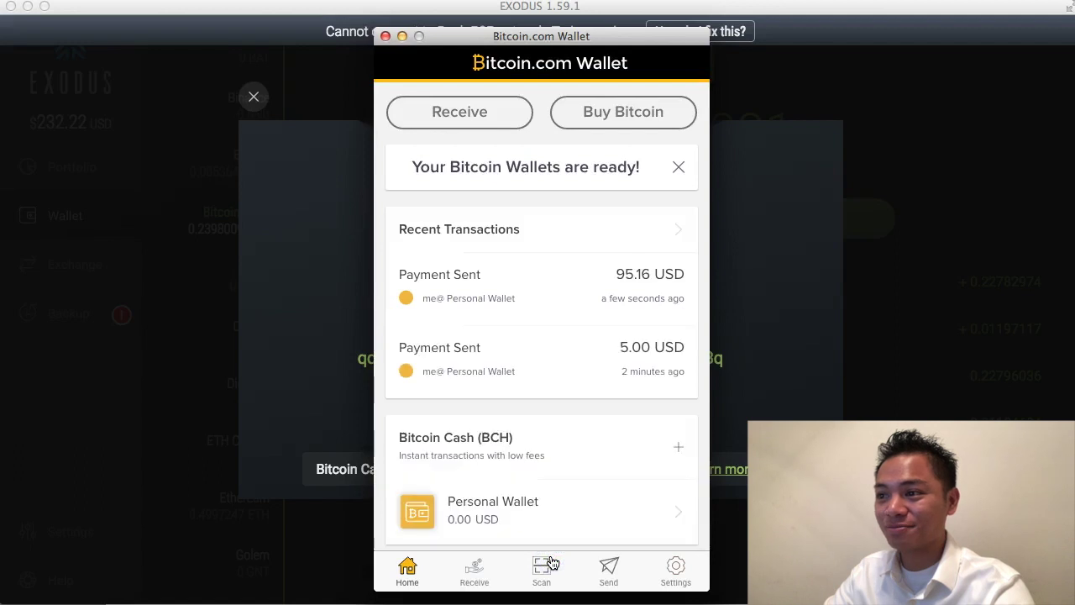
Check the latest received payment in Exodus's Bitcoin Cash wallet, and check both Personal Wallet balances in Bitcoin.com Wallet.
{"action": "key", "text": "super+tab"}
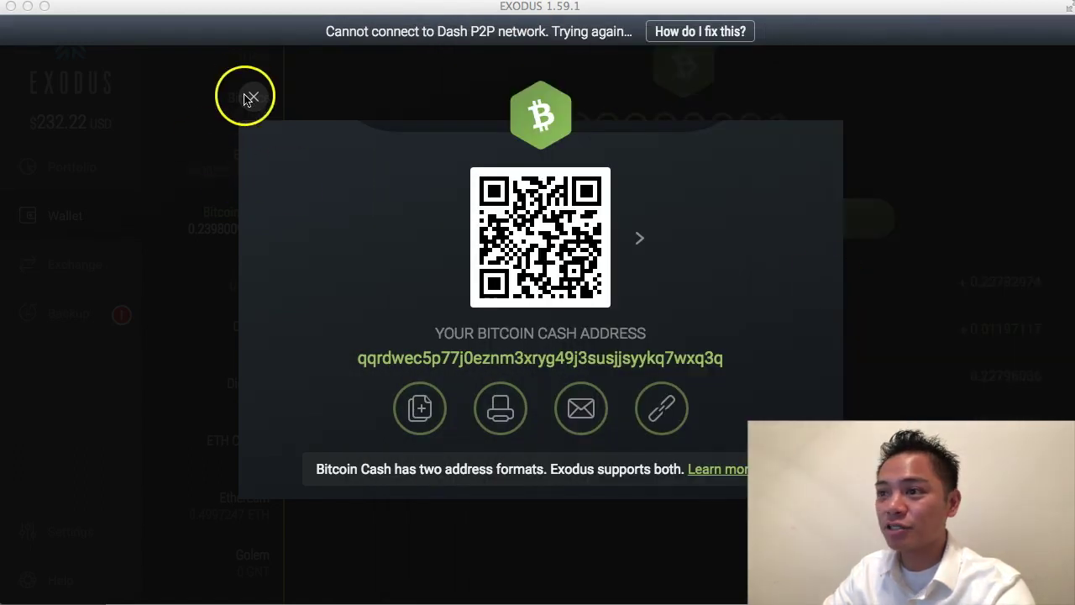
{"action": "left_click", "coordinate": [251, 98]}
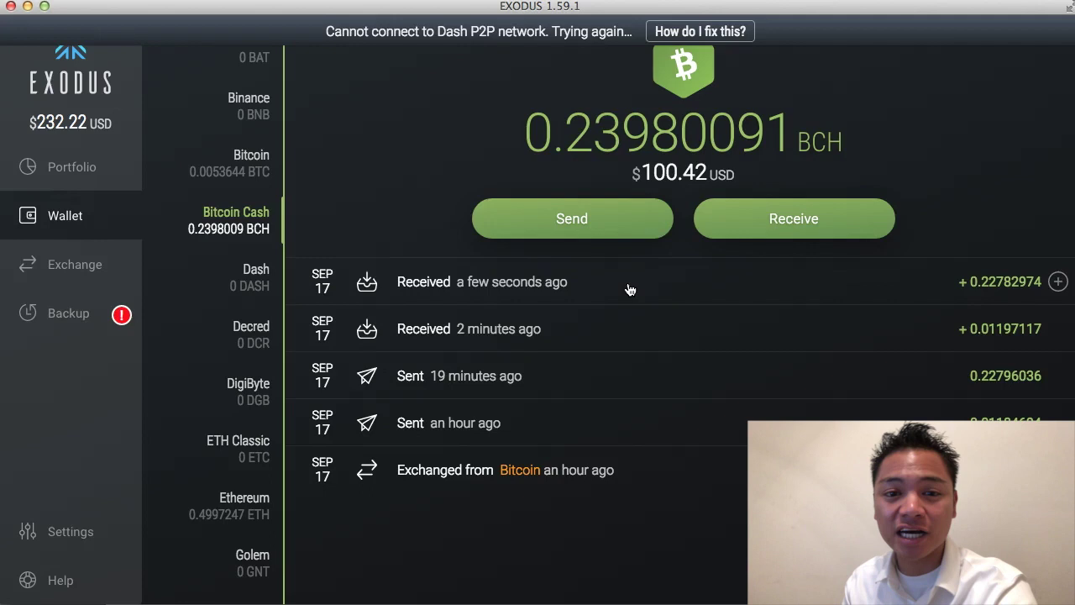
{"action": "key", "text": "super+Tab"}
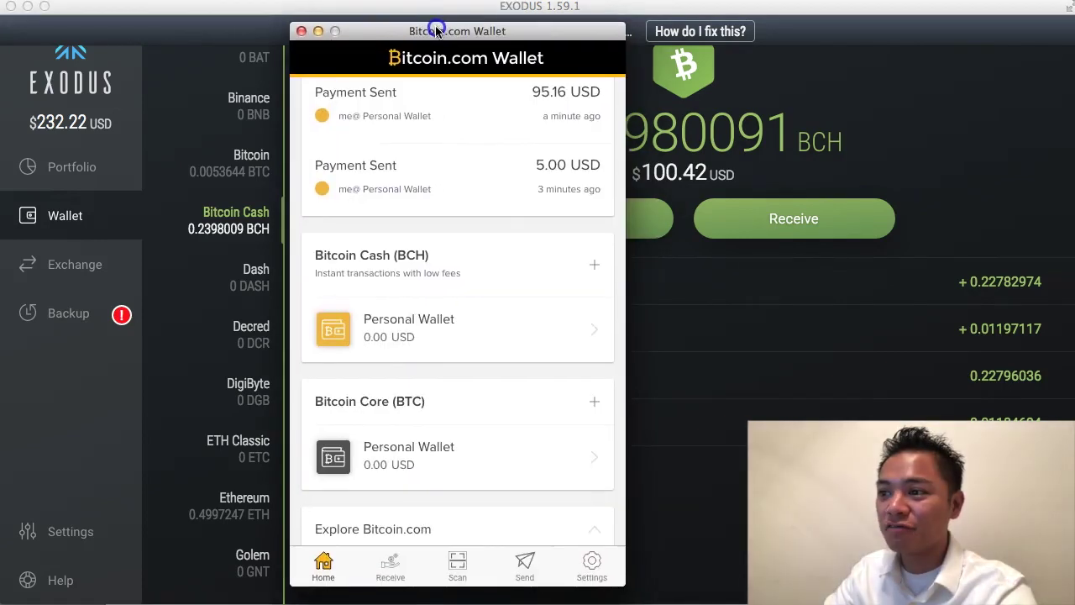
{"action": "left_click", "coordinate": [456, 196]}
{"action": "scroll", "coordinate": [509, 271], "scroll_direction": "down", "scroll_amount": 3}
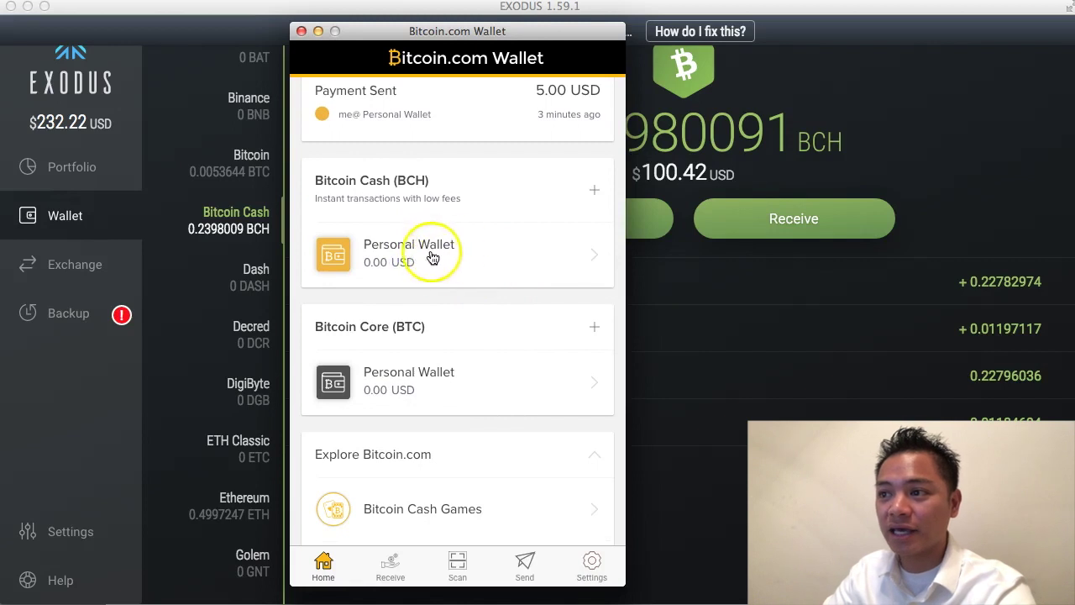
{"action": "scroll", "coordinate": [411, 266], "scroll_direction": "down", "scroll_amount": 2}
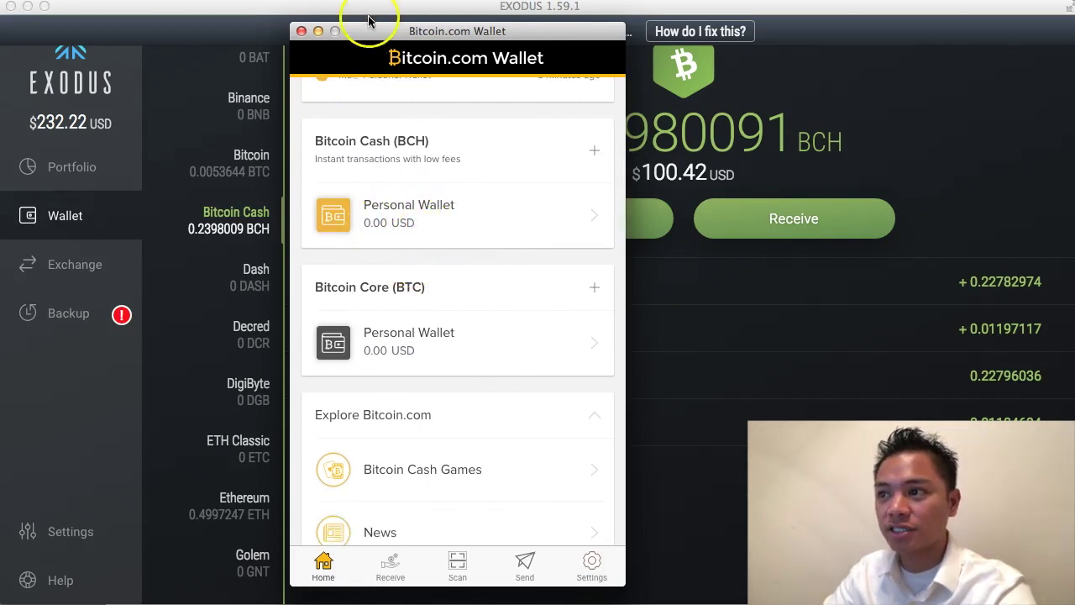
{"action": "left_click_drag", "start_coordinate": [367, 31], "coordinate": [1074, 51]}
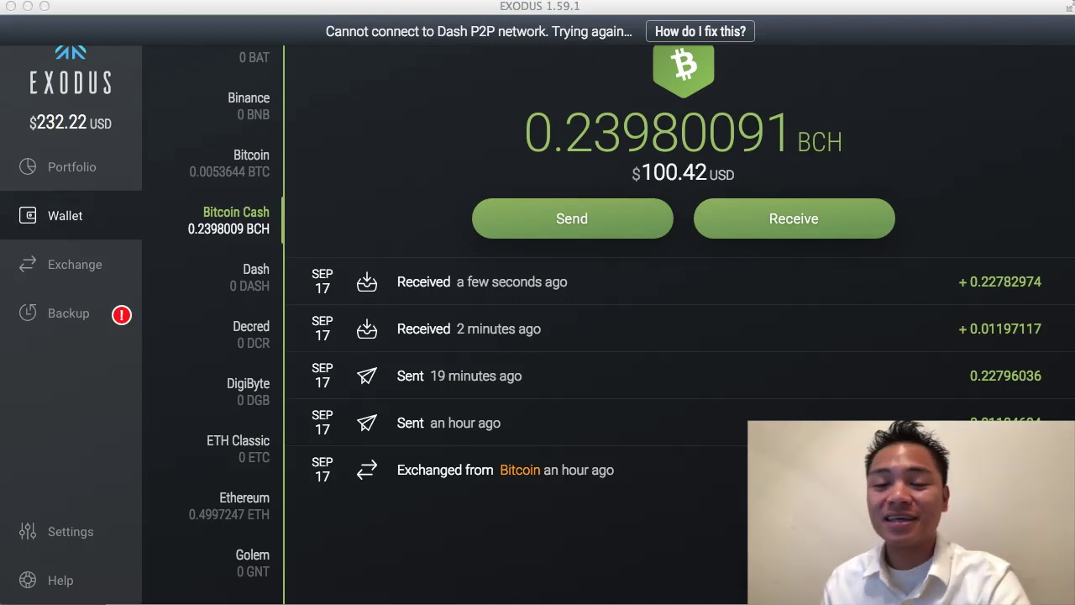
{"action": "key", "text": "super+Tab"}
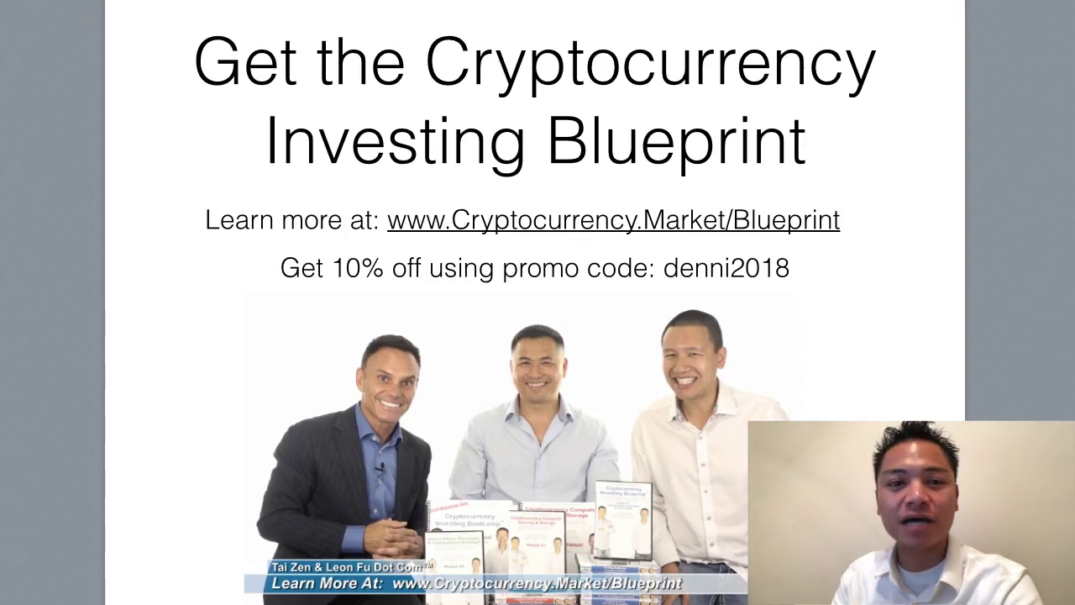
{"action": "key", "text": "Right"}
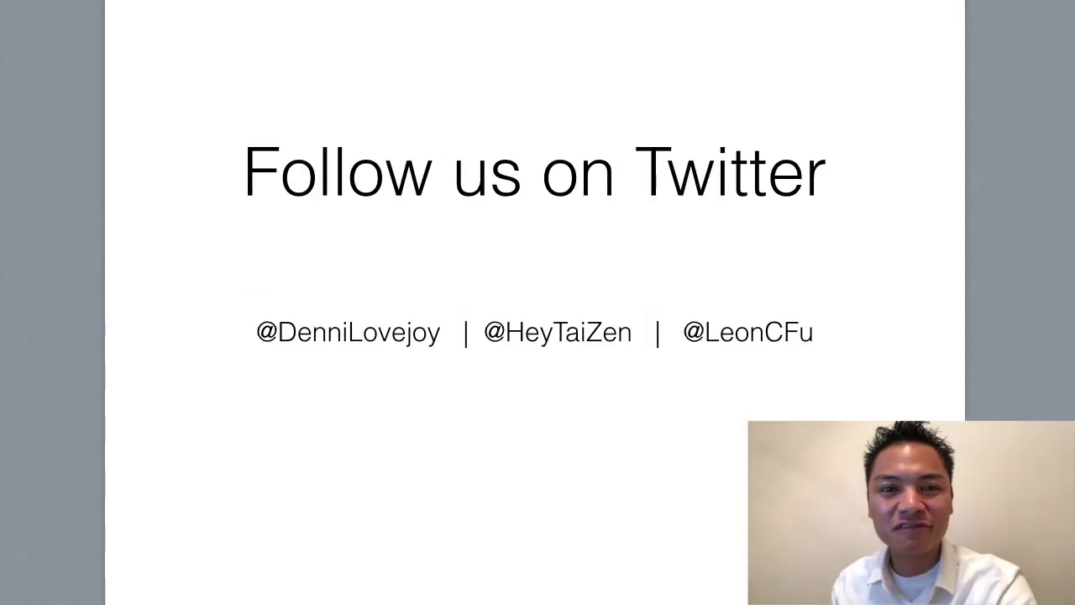